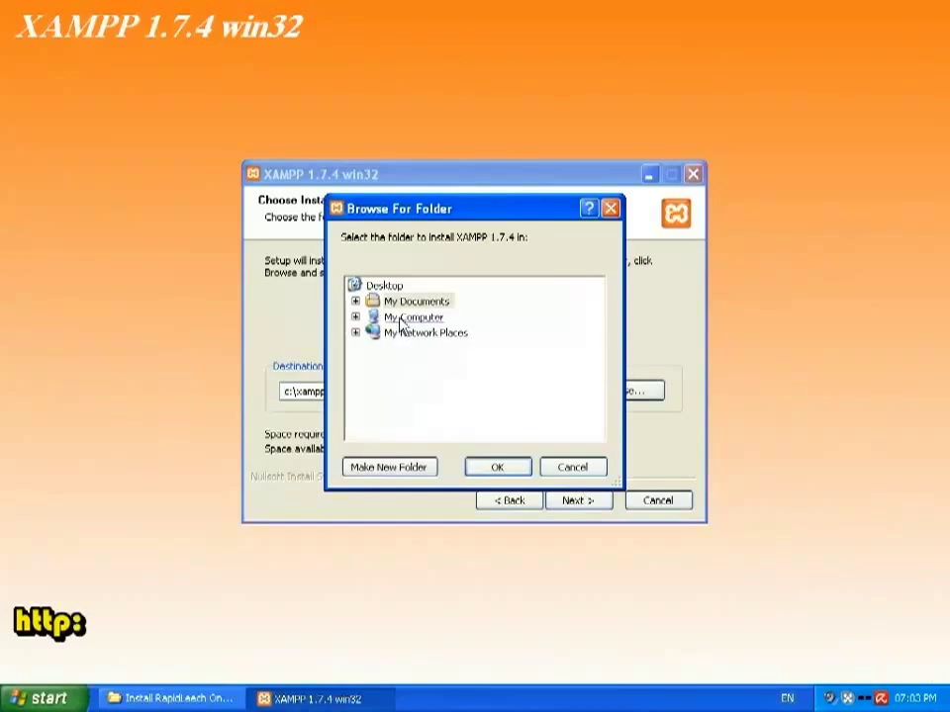
# Set the XAMPP destination to C:\Program Files\xampp and run the installation with Apache installed as a service
pyautogui.doubleClick(424, 317)
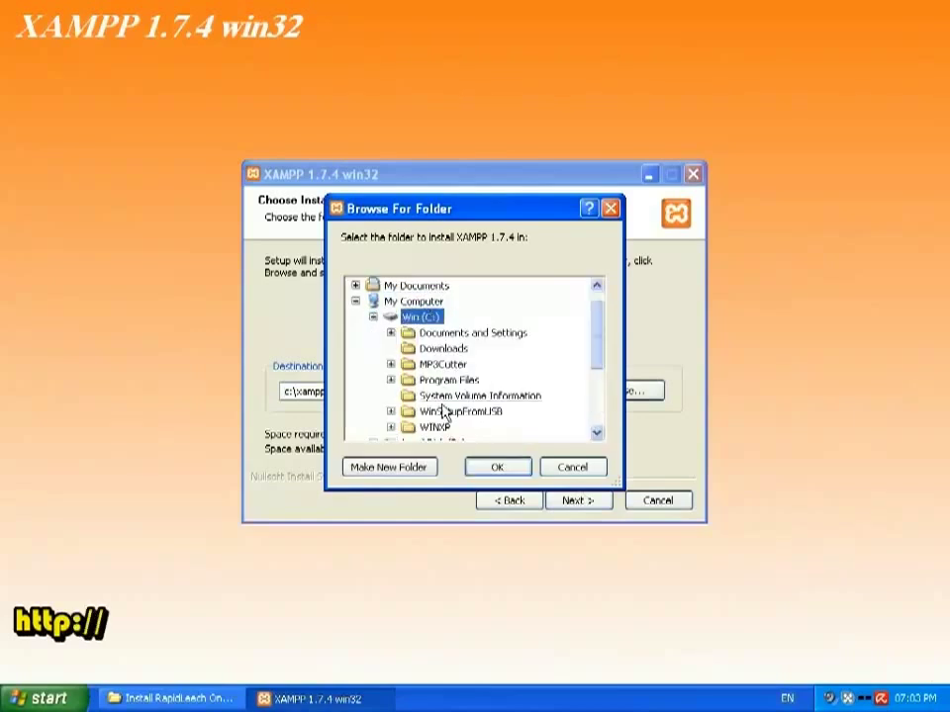
pyautogui.doubleClick(436, 380)
pyautogui.click(497, 467)
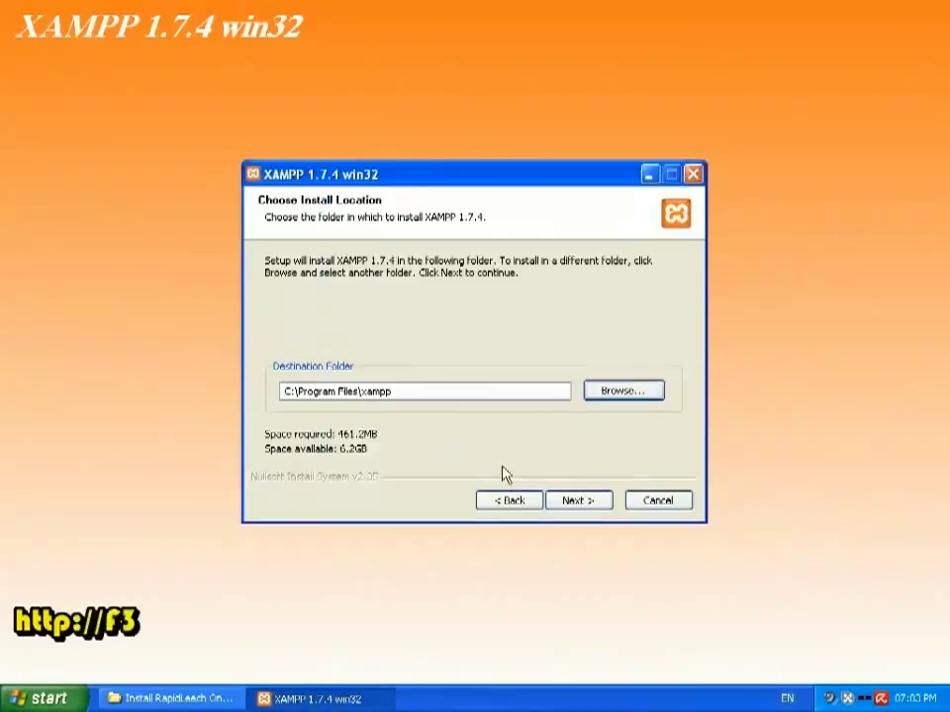
pyautogui.click(576, 502)
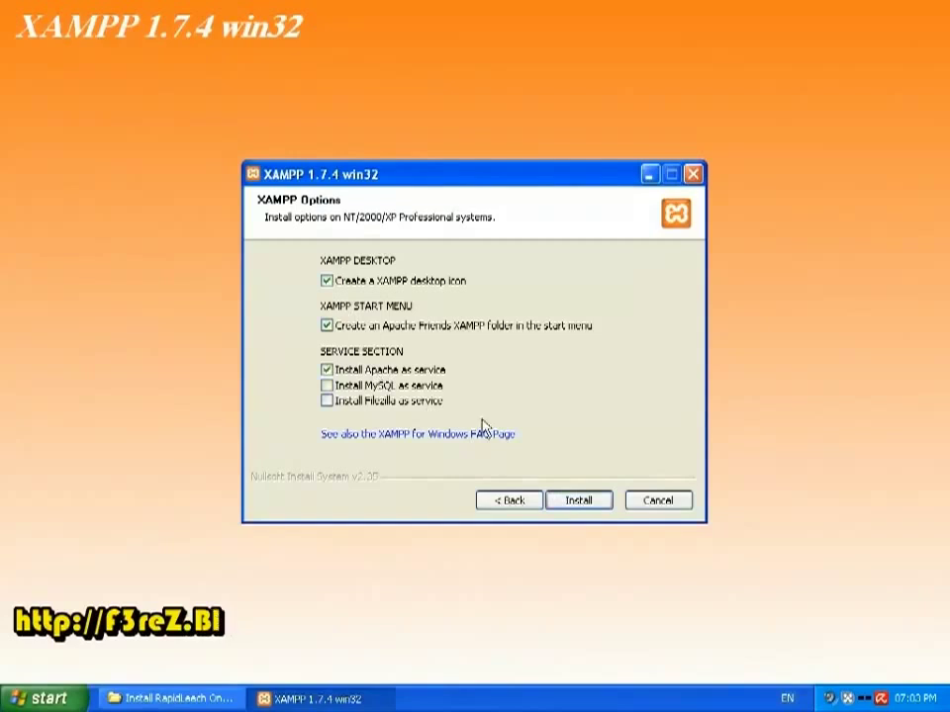
pyautogui.click(577, 500)
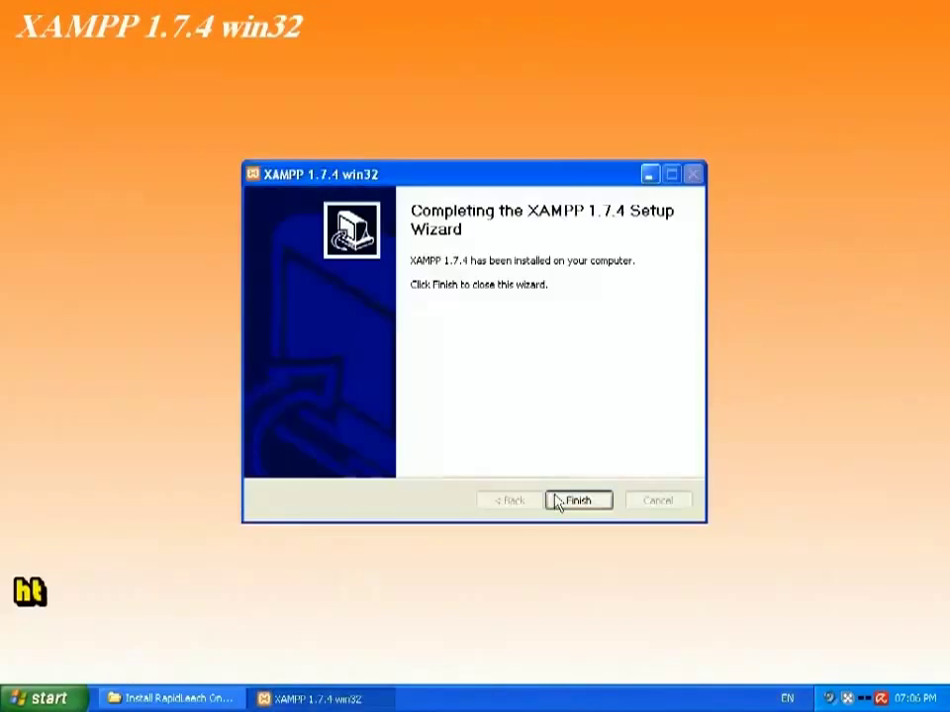
# Finish the XAMPP setup, start the XAMPP Control Panel past its status check warning, and minimize it
pyautogui.click(556, 504)
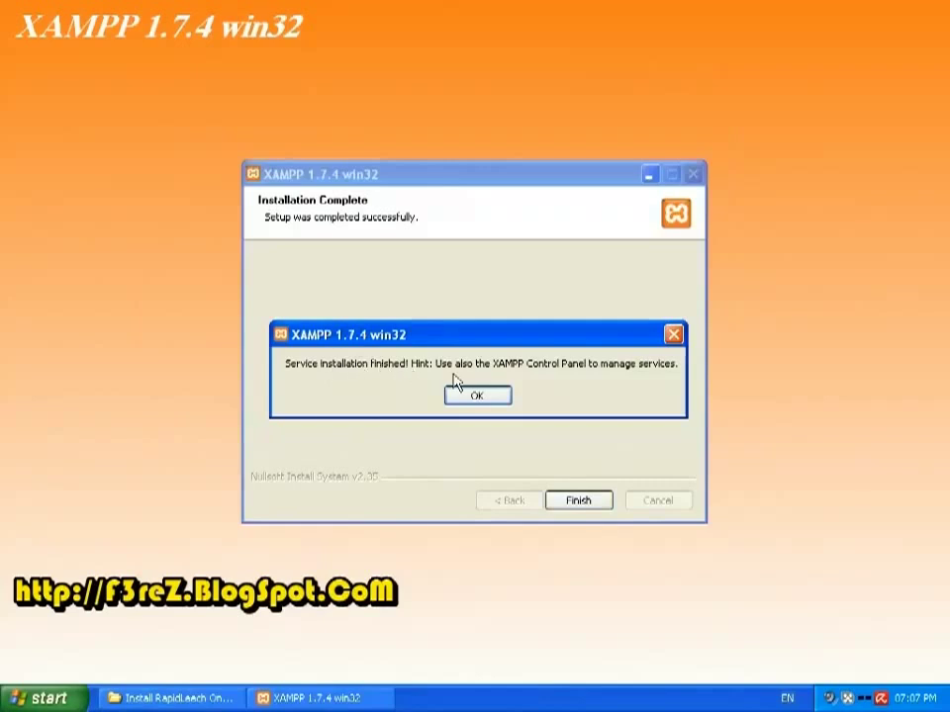
pyautogui.click(474, 399)
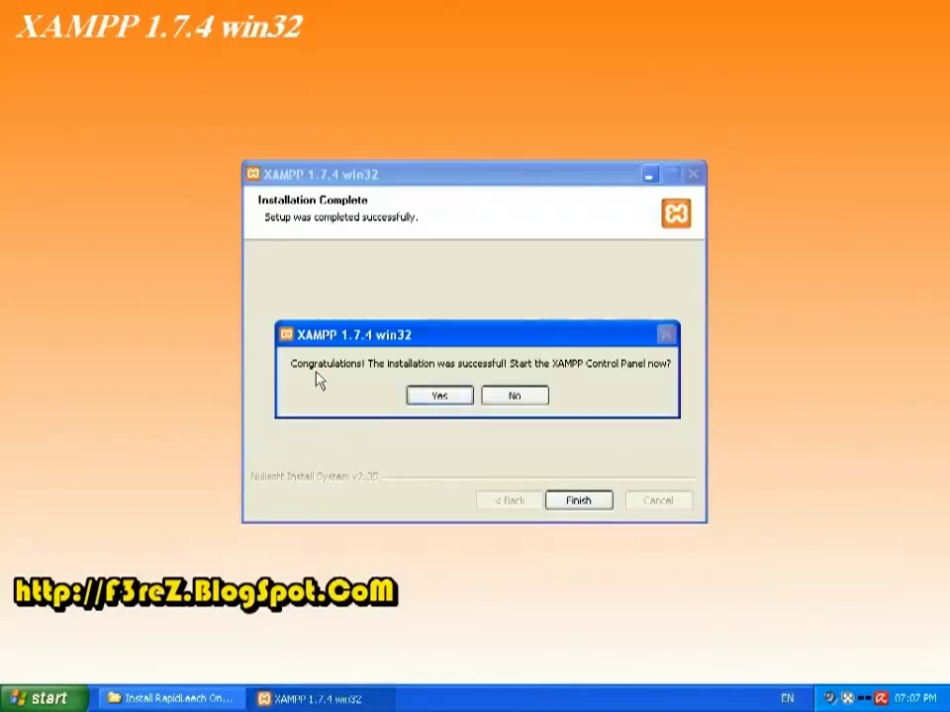
pyautogui.click(461, 399)
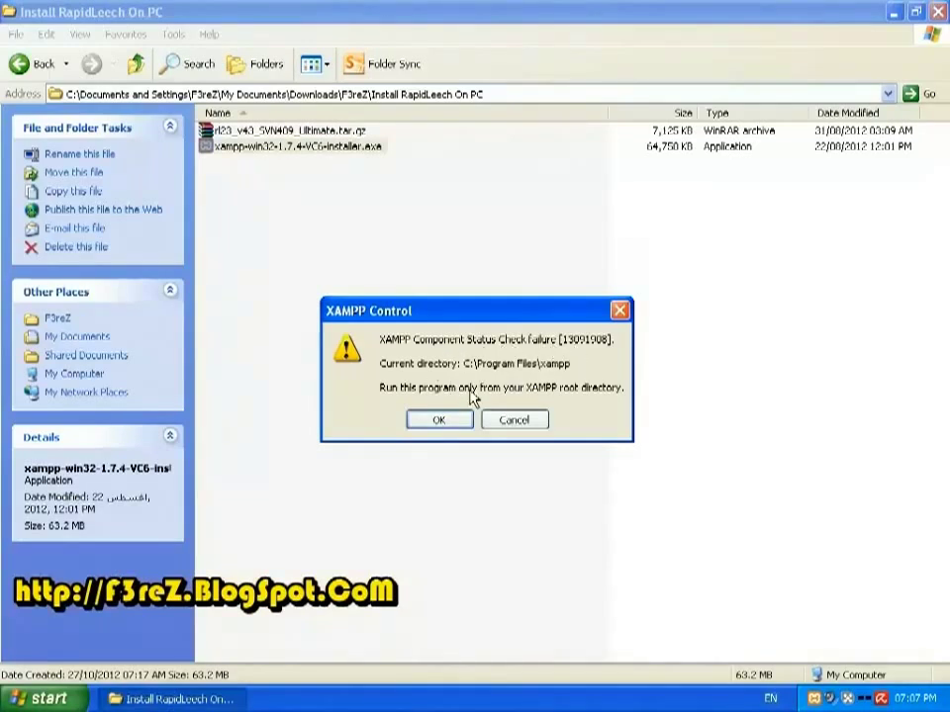
pyautogui.click(436, 422)
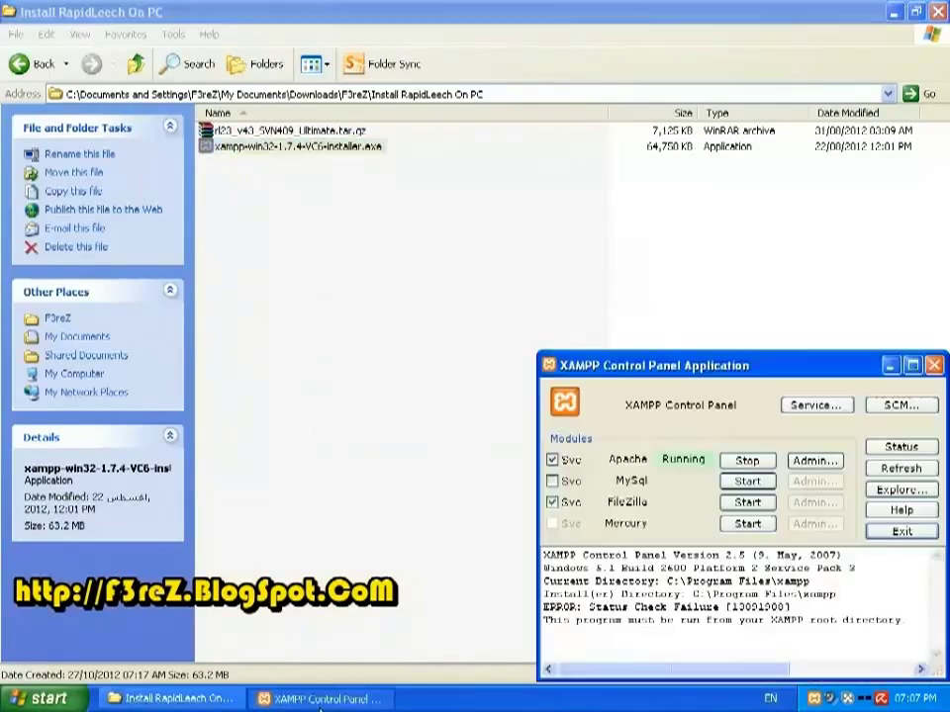
pyautogui.click(889, 366)
pyautogui.click(388, 343)
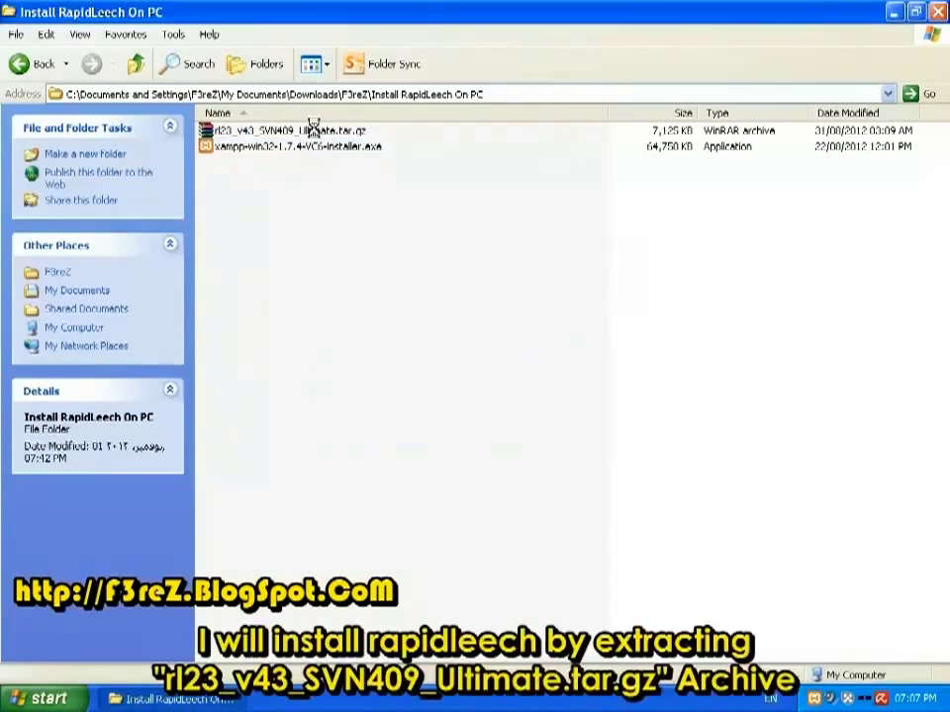
# Extract rl23_v43_SVN409_Ultimate.tar.gz into its own folder and look through the extracted files
pyautogui.rightClick(312, 129)
pyautogui.click(346, 198)
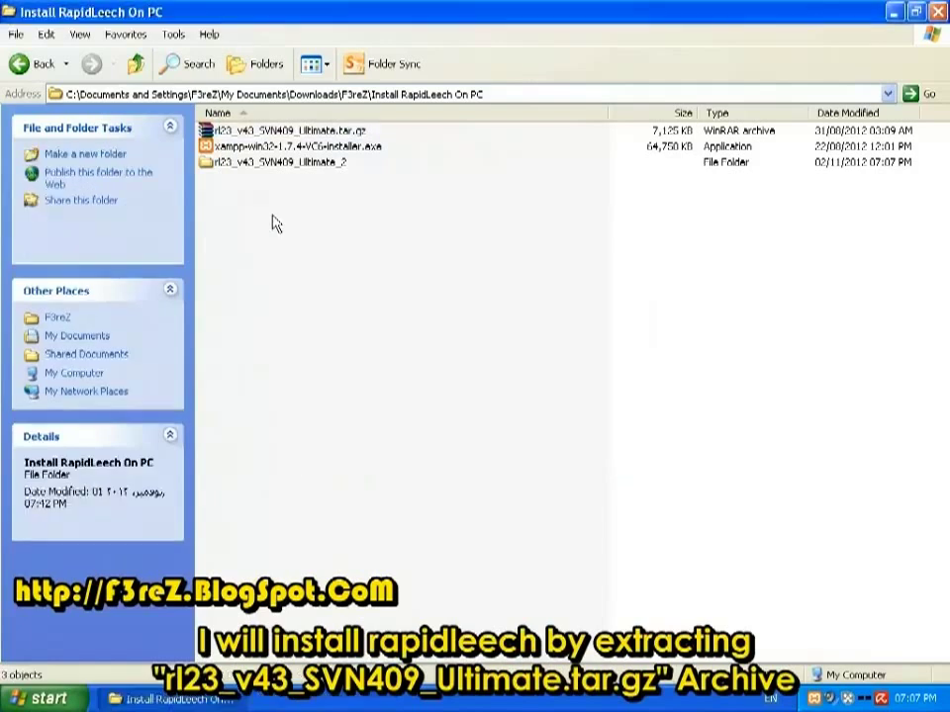
pyautogui.doubleClick(272, 162)
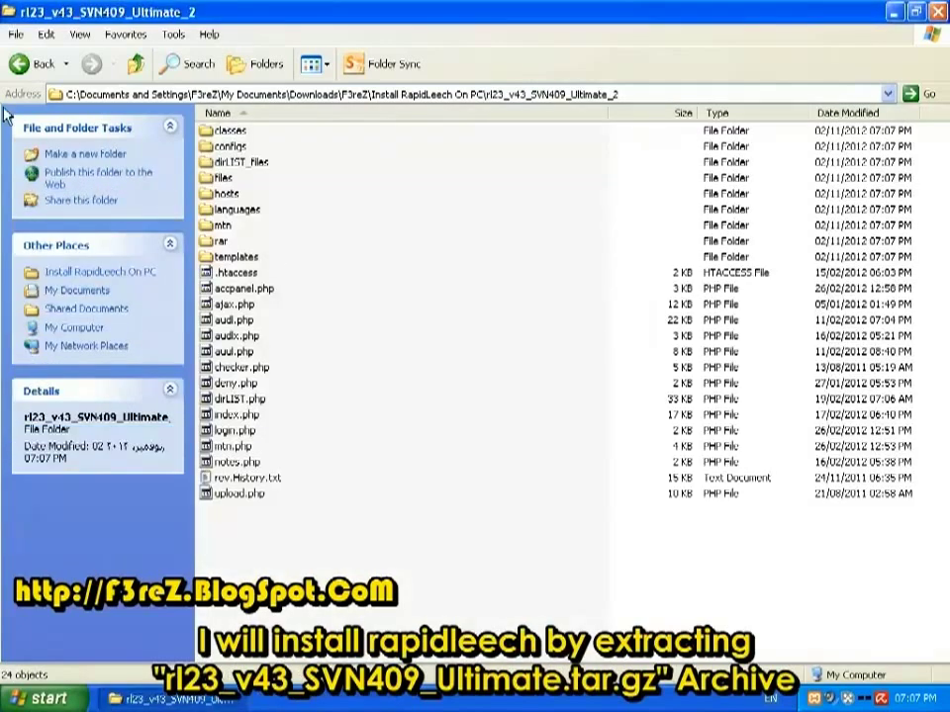
pyautogui.click(18, 63)
pyautogui.click(18, 64)
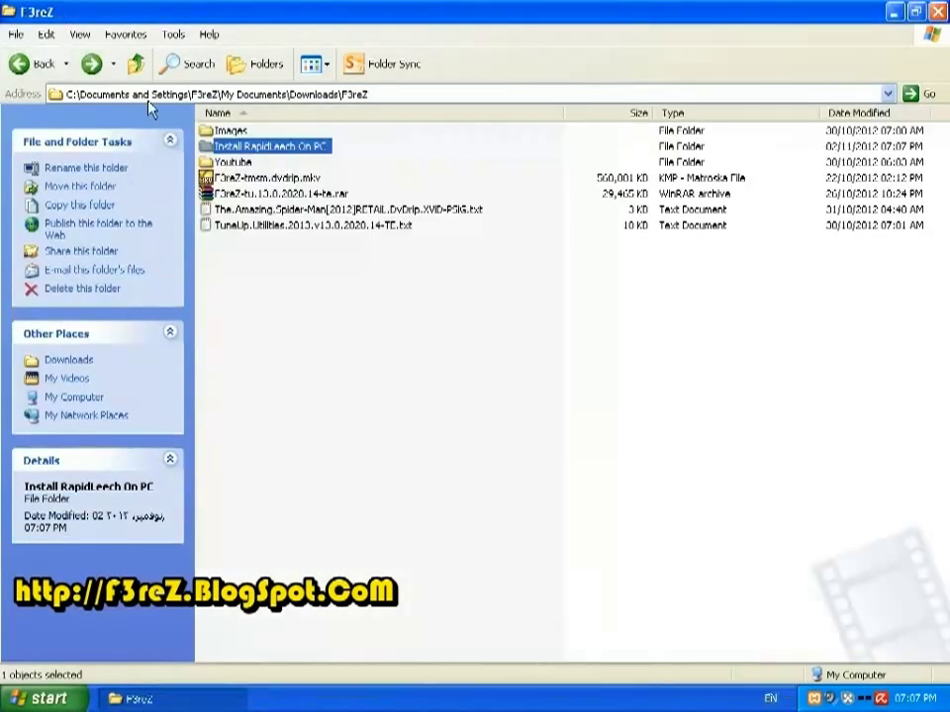
pyautogui.click(103, 64)
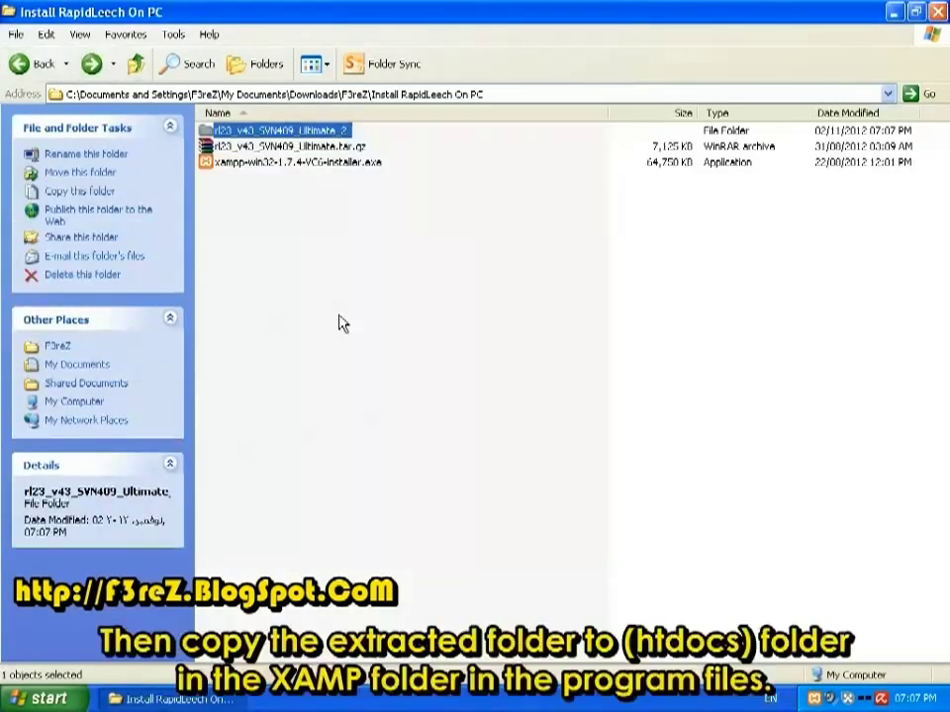
# Copy the extracted rl23_v43_SVN409_Ultimate_2 folder into C:\Program Files\xampp\htdocs
pyautogui.rightClick(313, 131)
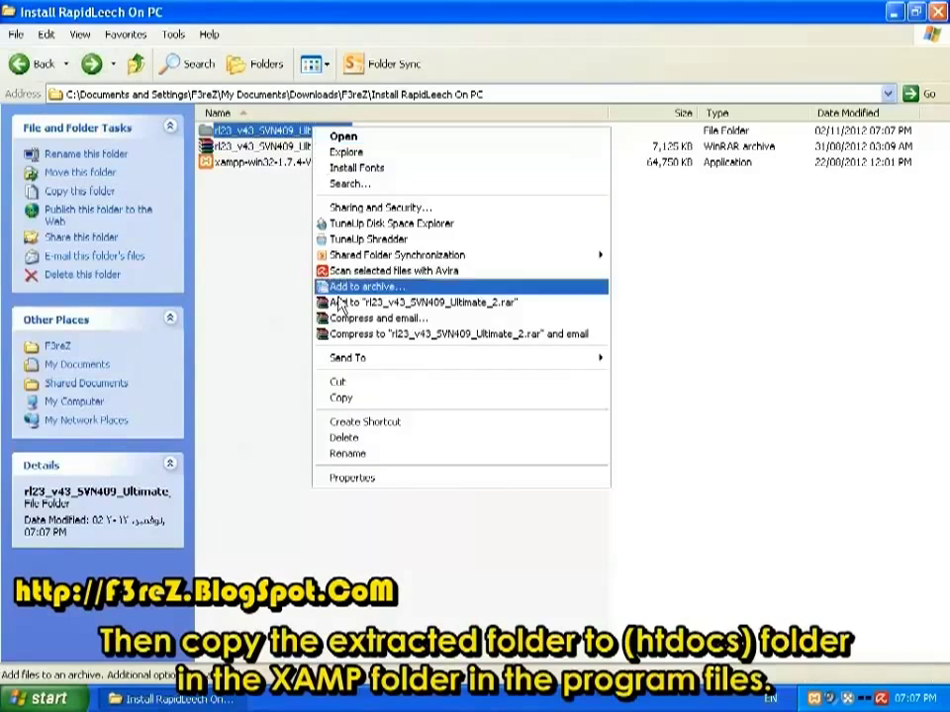
pyautogui.click(336, 398)
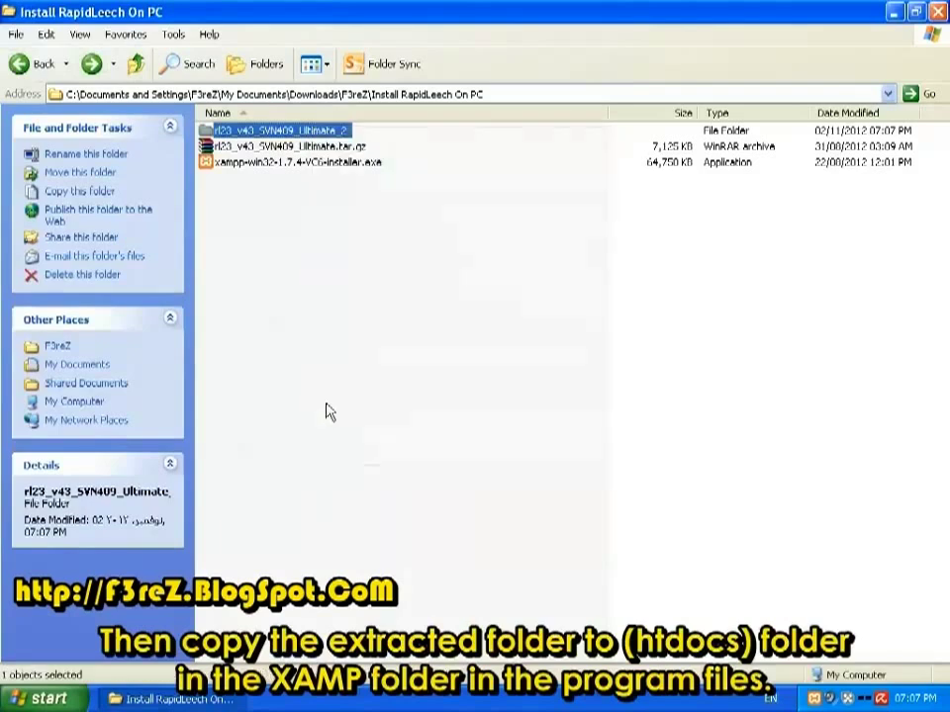
pyautogui.click(167, 701)
pyautogui.click(180, 248)
pyautogui.doubleClick(179, 248)
pyautogui.click(248, 249)
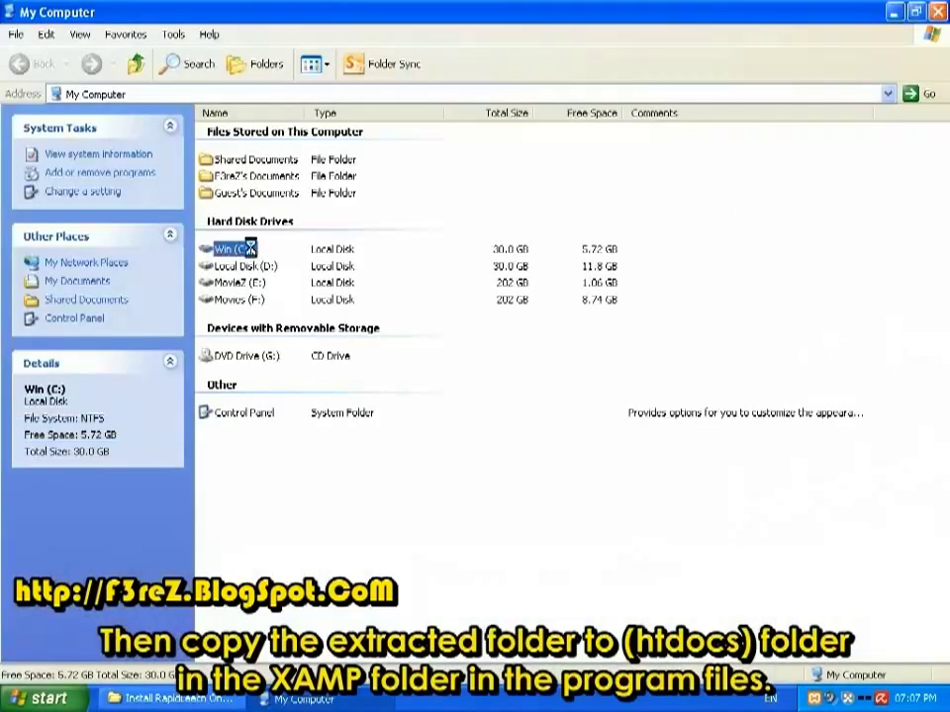
pyautogui.doubleClick(249, 248)
pyautogui.click(240, 180)
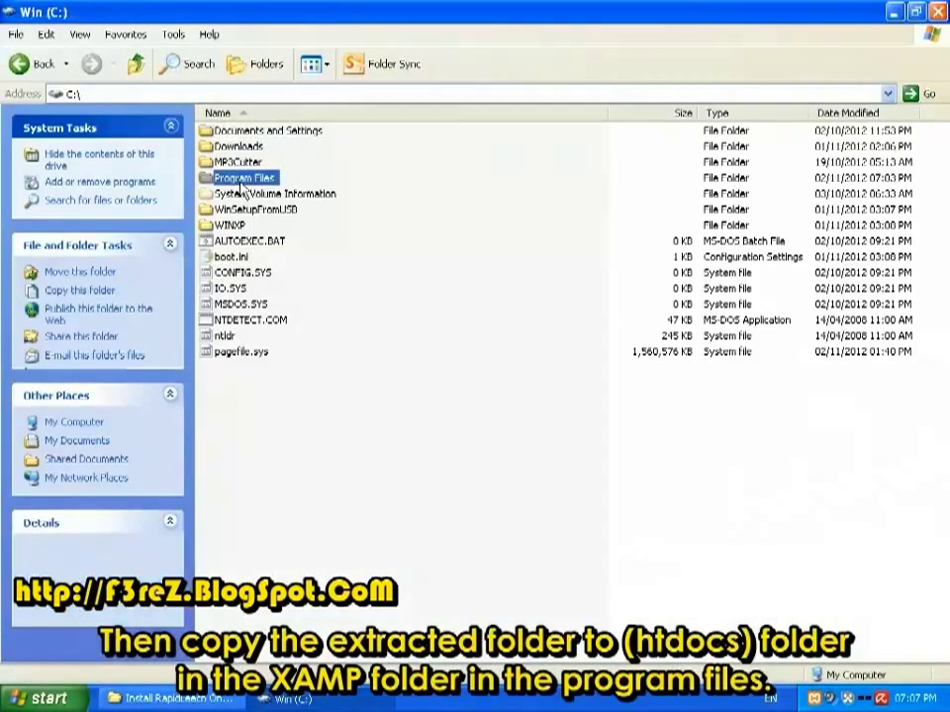
pyautogui.doubleClick(240, 182)
pyautogui.scroll(-9, 323, 484)
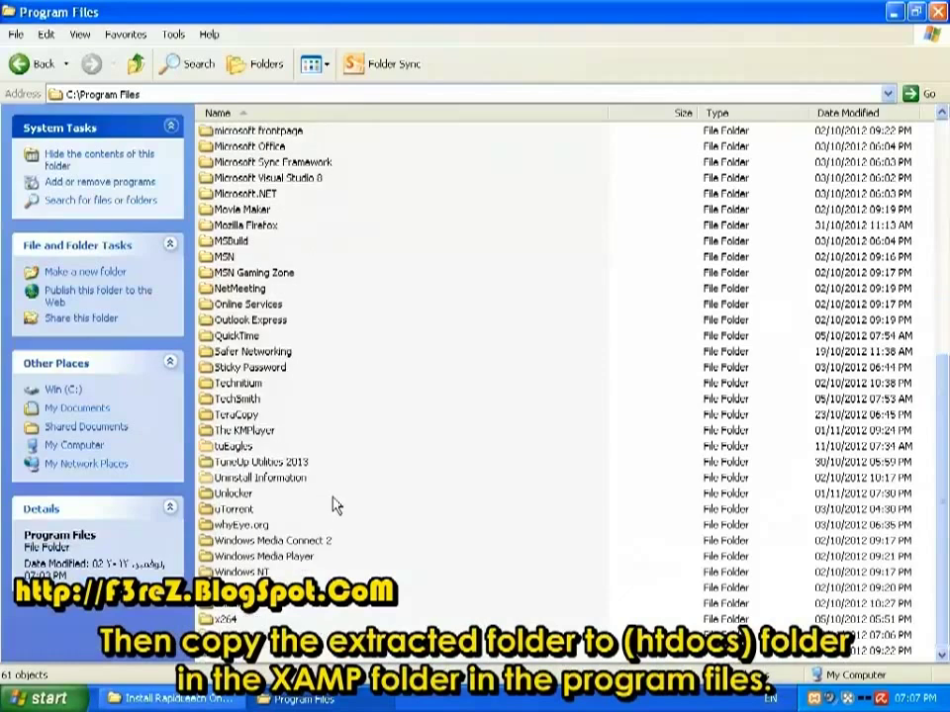
pyautogui.doubleClick(222, 629)
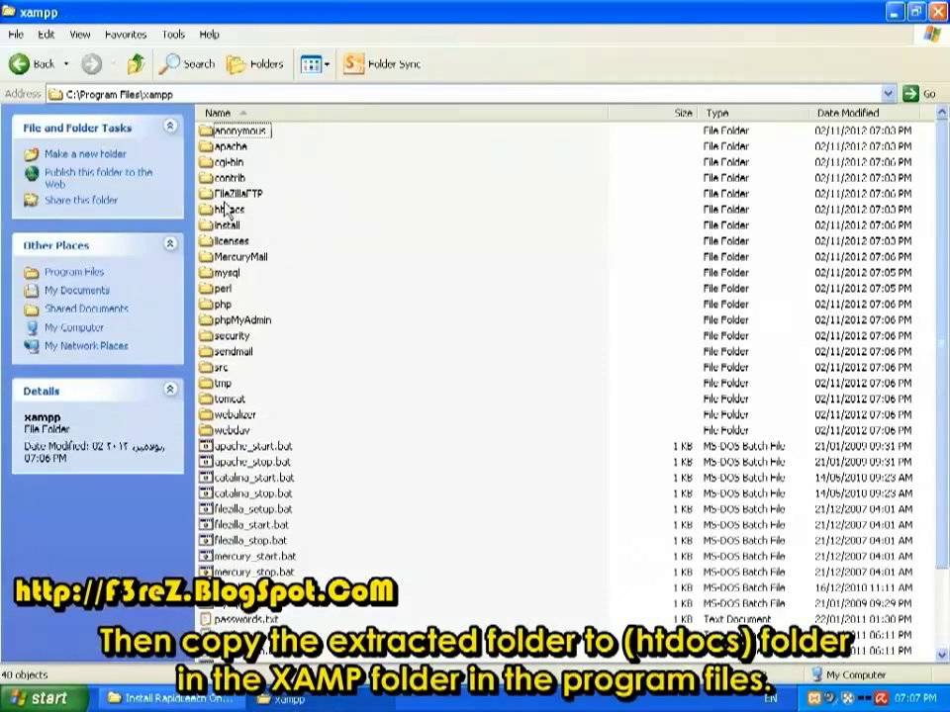
pyautogui.doubleClick(226, 209)
pyautogui.rightClick(373, 210)
pyautogui.click(401, 305)
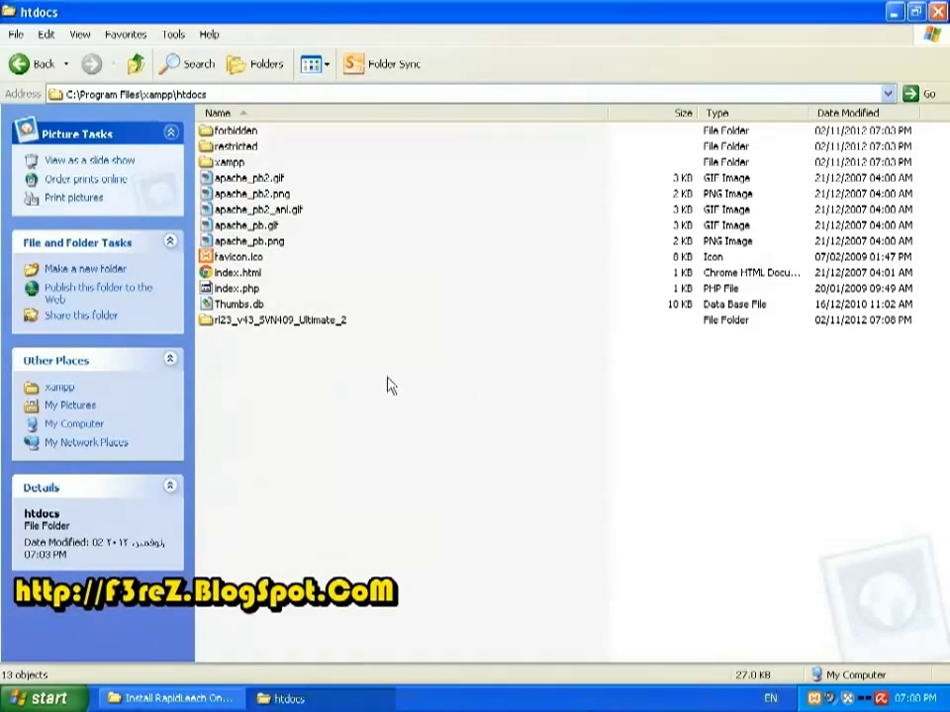
# Rename the copied rl23_v43_SVN409_Ultimate_2 folder in htdocs as Rapidleech
pyautogui.click(260, 326)
pyautogui.press('F2')
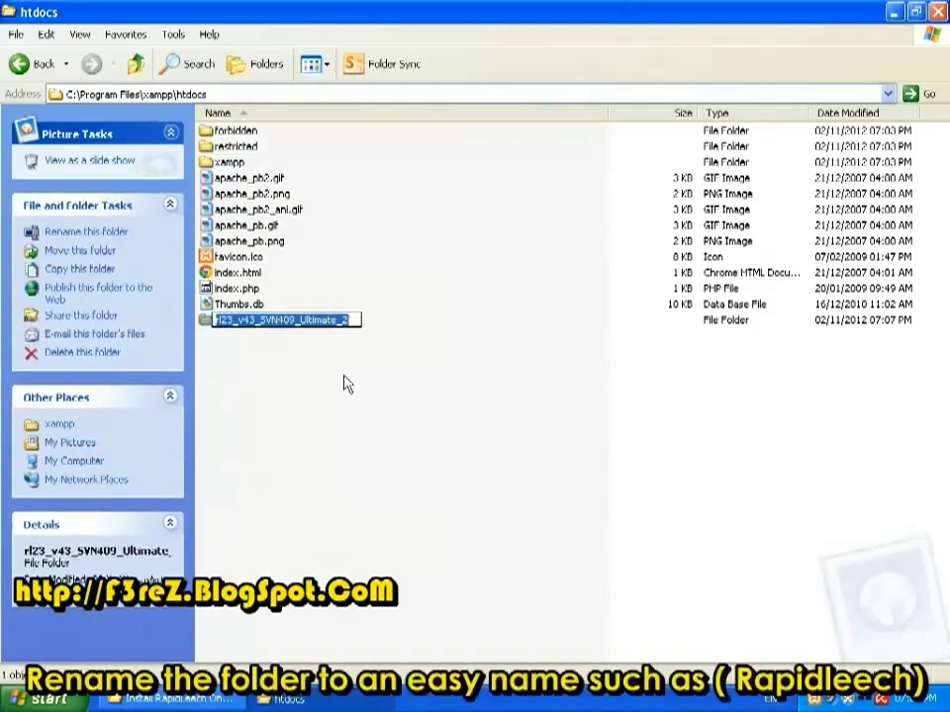
pyautogui.write('Rapidleech')
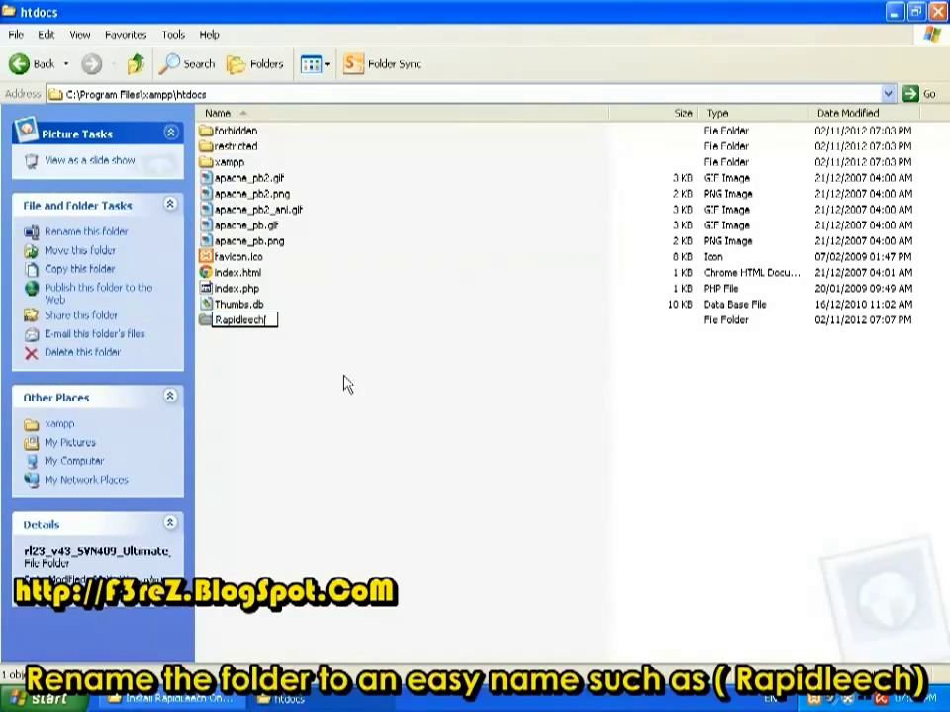
pyautogui.press('Return')
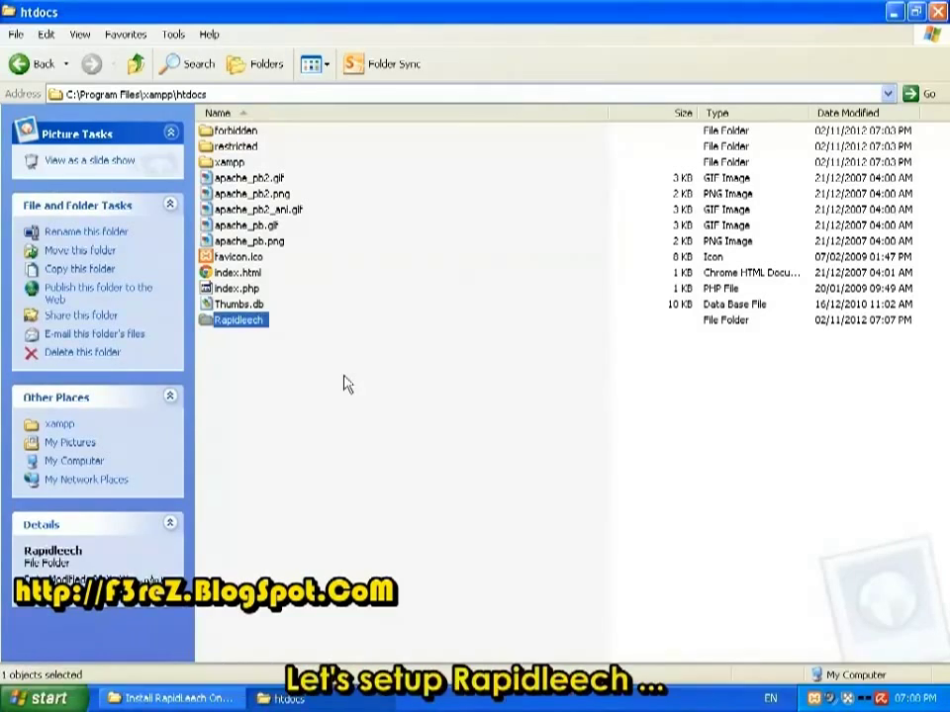
pyautogui.click(239, 485)
# Open Google Chrome and load the Rapidleech setup page at localhost/rapidleech
pyautogui.press('super')
pyautogui.press('Down')
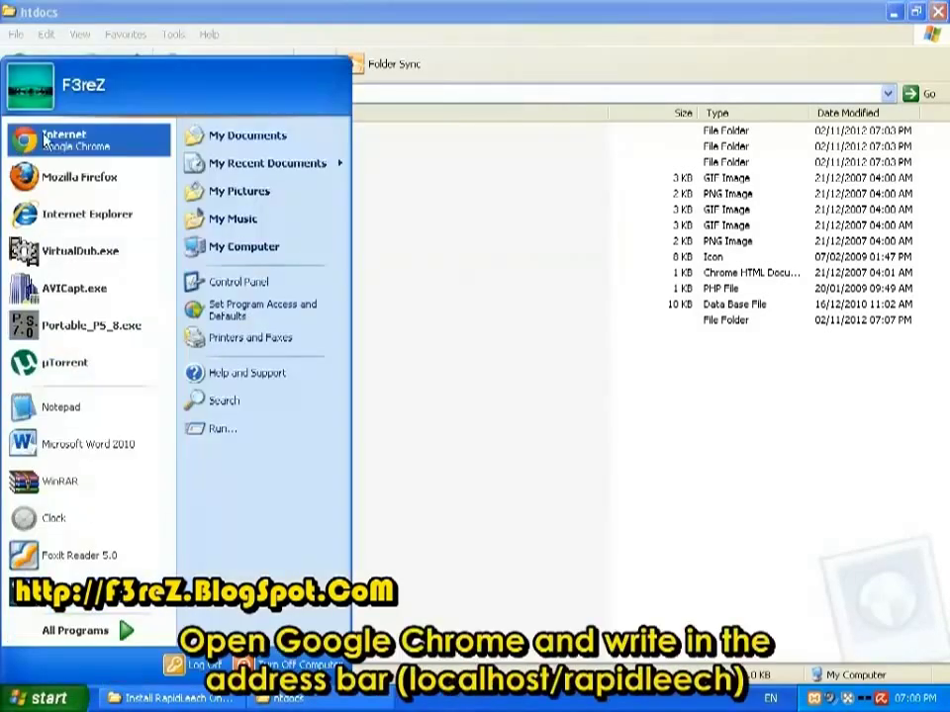
pyautogui.press('Return')
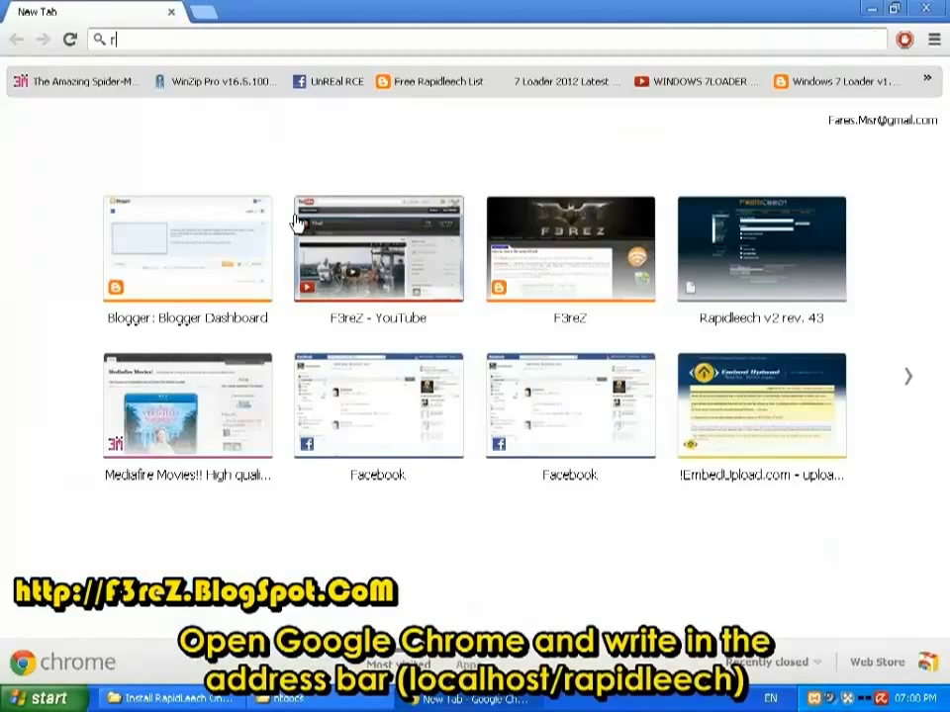
pyautogui.write('loc')
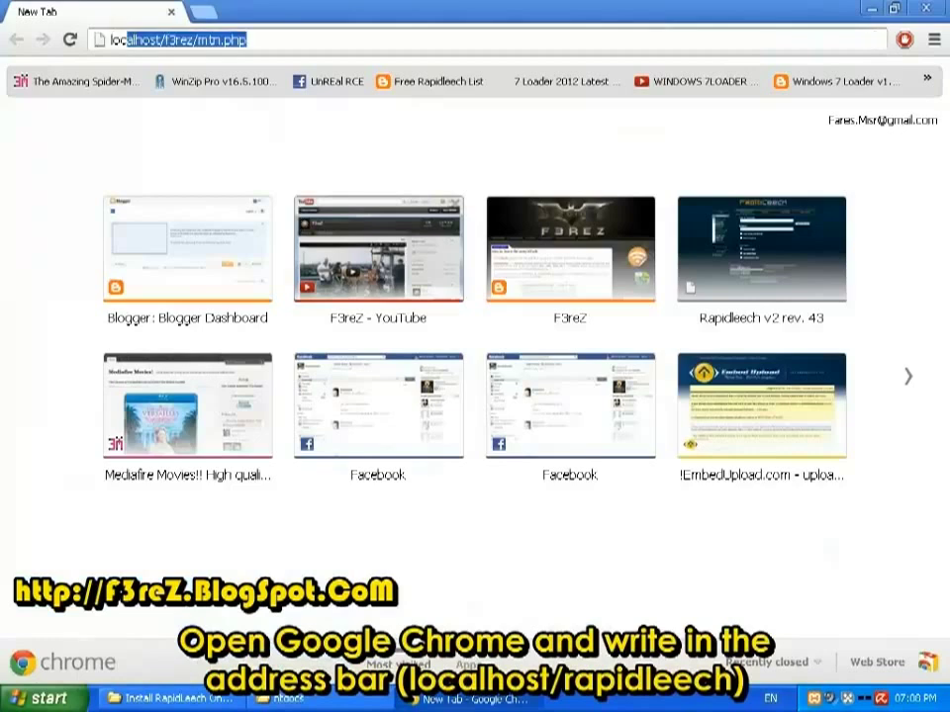
pyautogui.write('alhost')
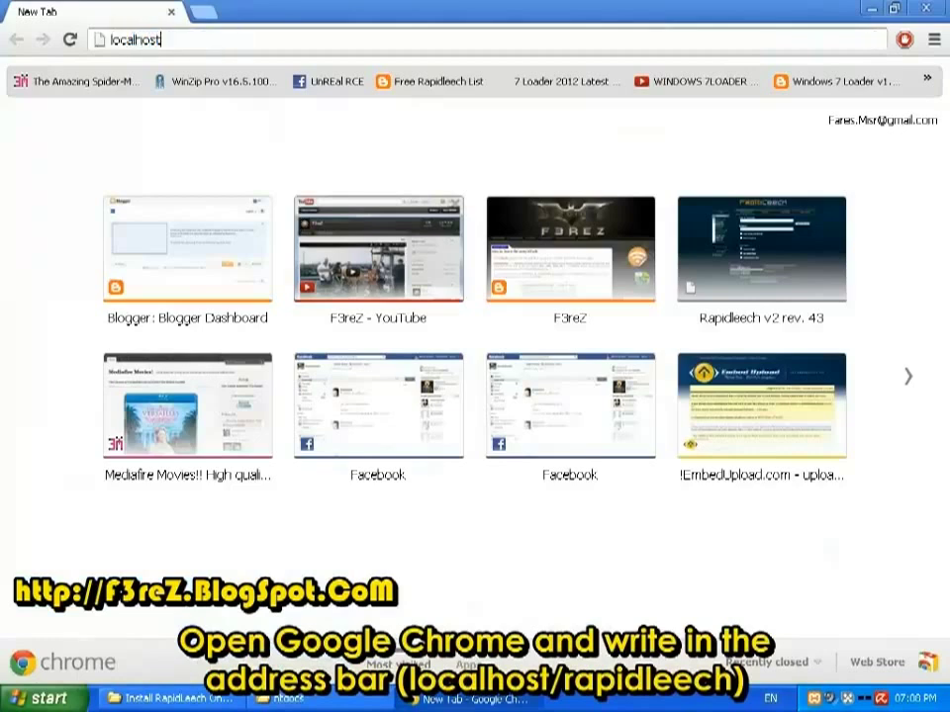
pyautogui.write('/rapidleech')
pyautogui.press('Return')
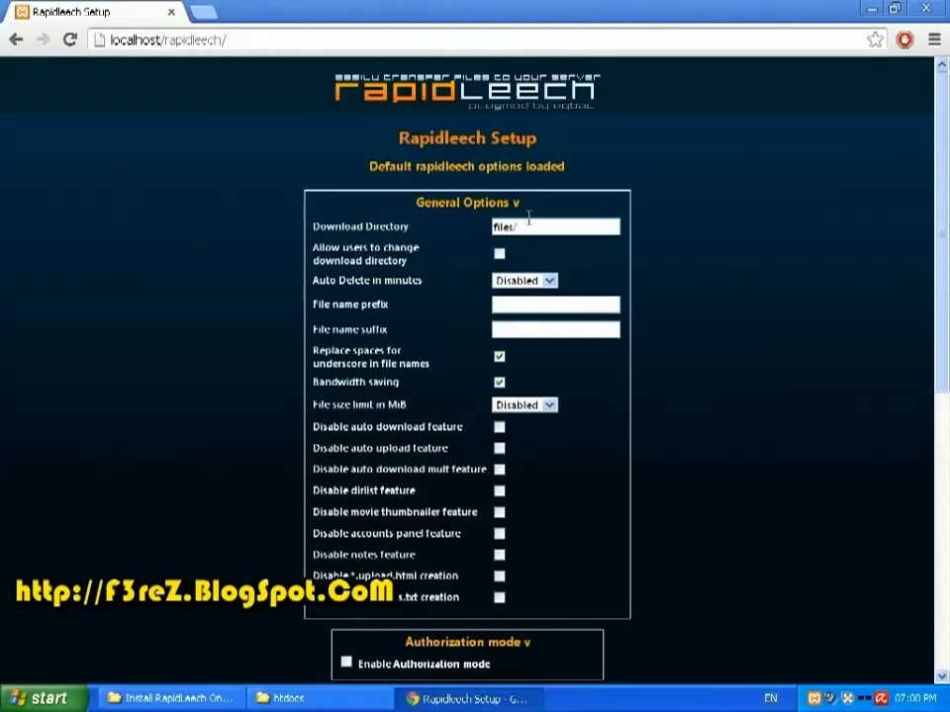
# Set the template in the Rapidleech presentation options to neatblue
pyautogui.scroll(-3, 608, 213)
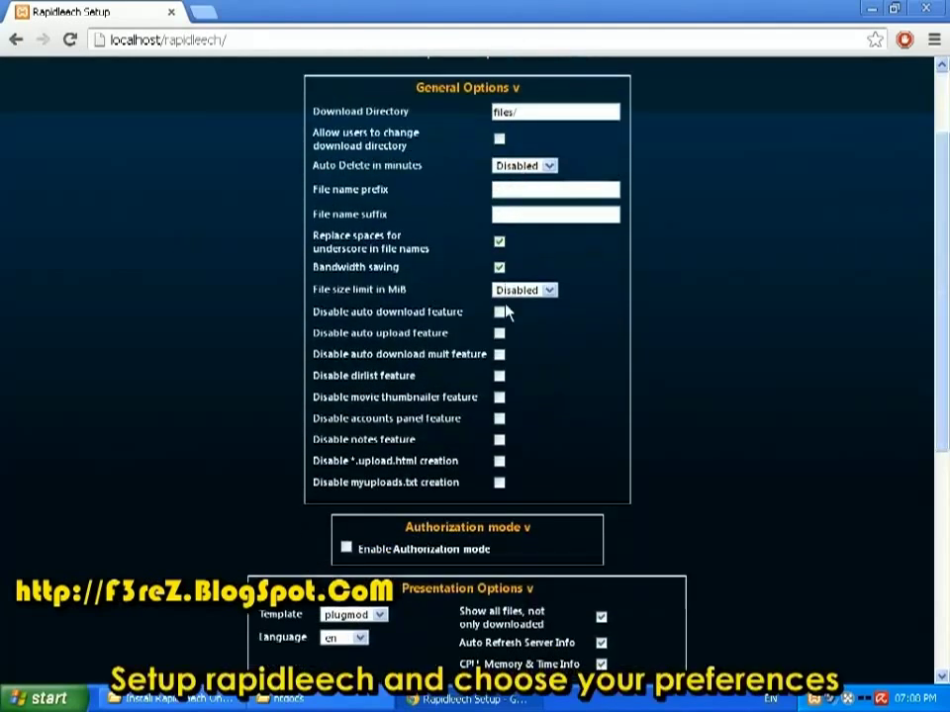
pyautogui.scroll(-5, 371, 331)
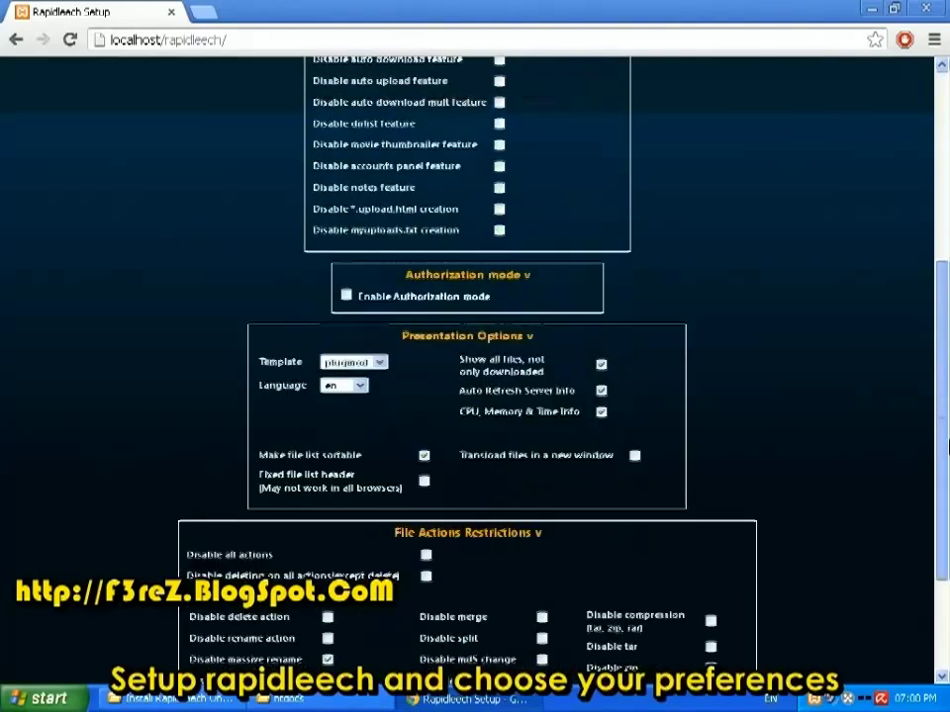
pyautogui.click(356, 205)
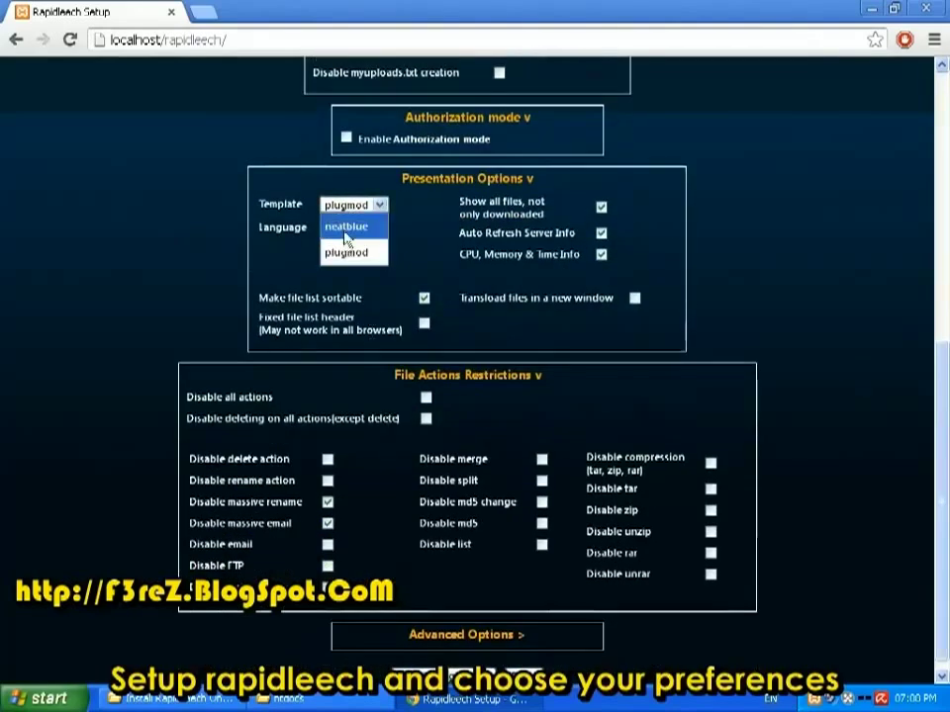
pyautogui.click(345, 229)
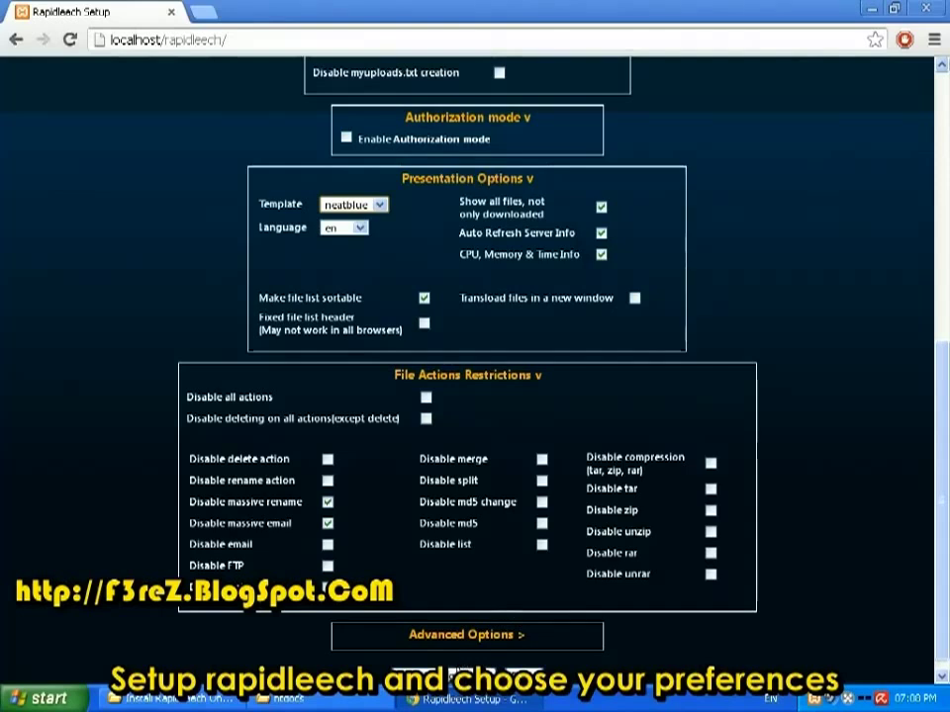
# Expand the advanced options, save the Rapidleech configuration, and continue to the Rapidleech main page
pyautogui.click(481, 636)
pyautogui.scroll(-3, 475, 396)
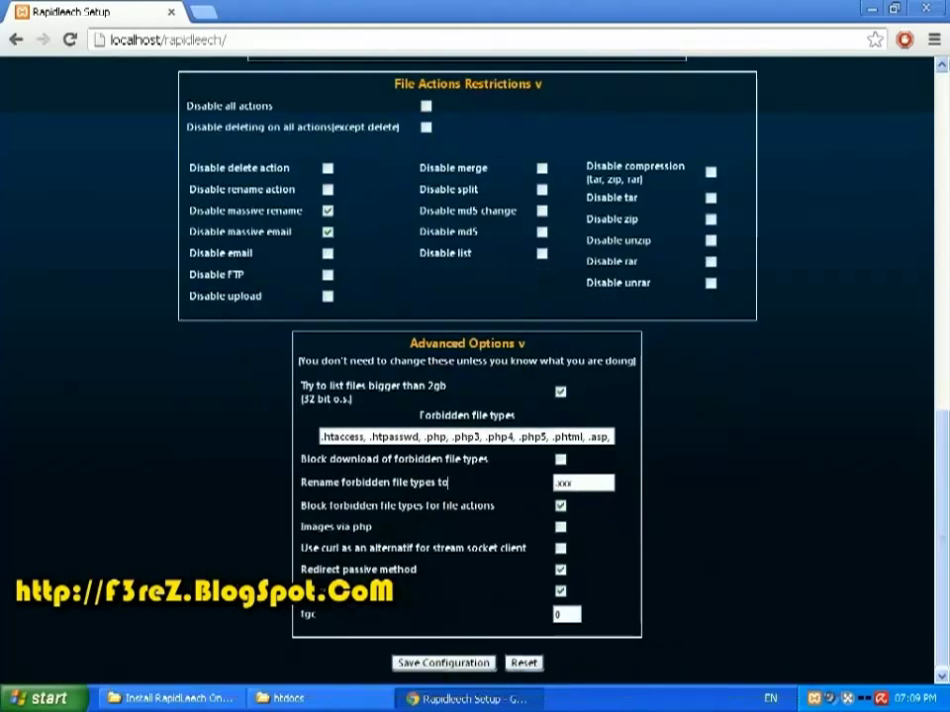
pyautogui.click(447, 663)
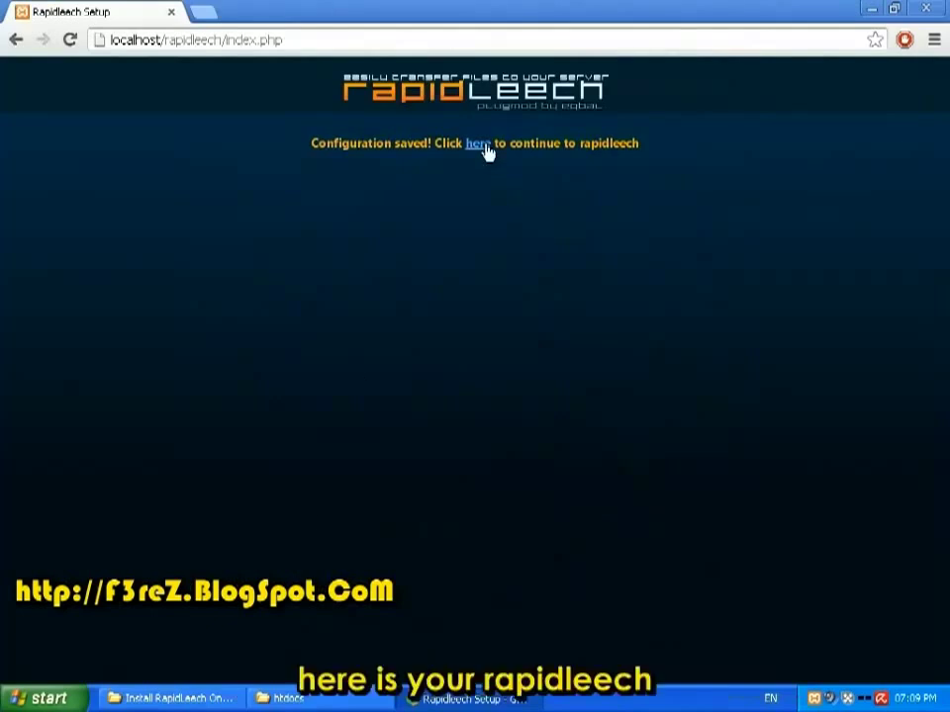
pyautogui.click(483, 144)
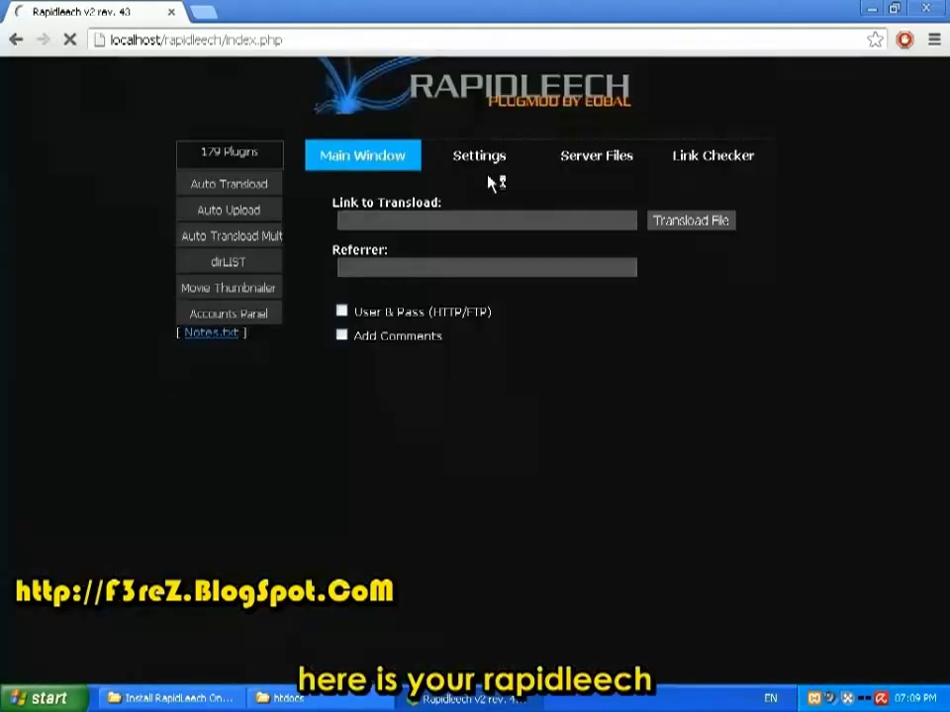
# View the dirLIST page and return to the Rapidleech main page
pyautogui.click(244, 262)
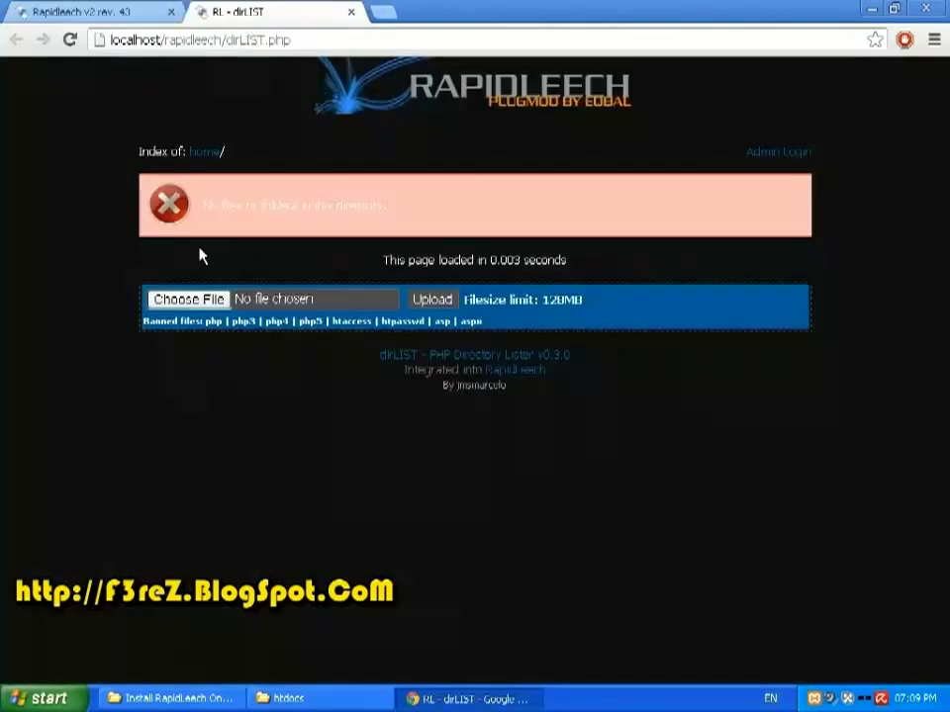
pyautogui.click(131, 14)
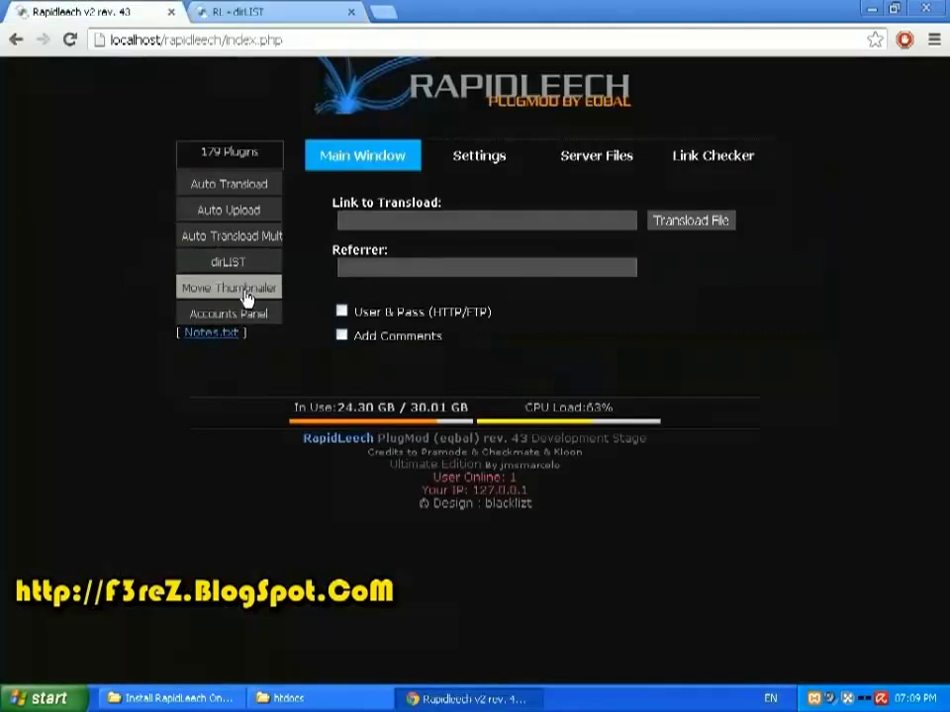
# In the Movie Thumbnailer control panel, enable showing the configuration, text and output suffix, save the configuration, and go back to MTN
pyautogui.click(247, 297)
pyautogui.click(759, 176)
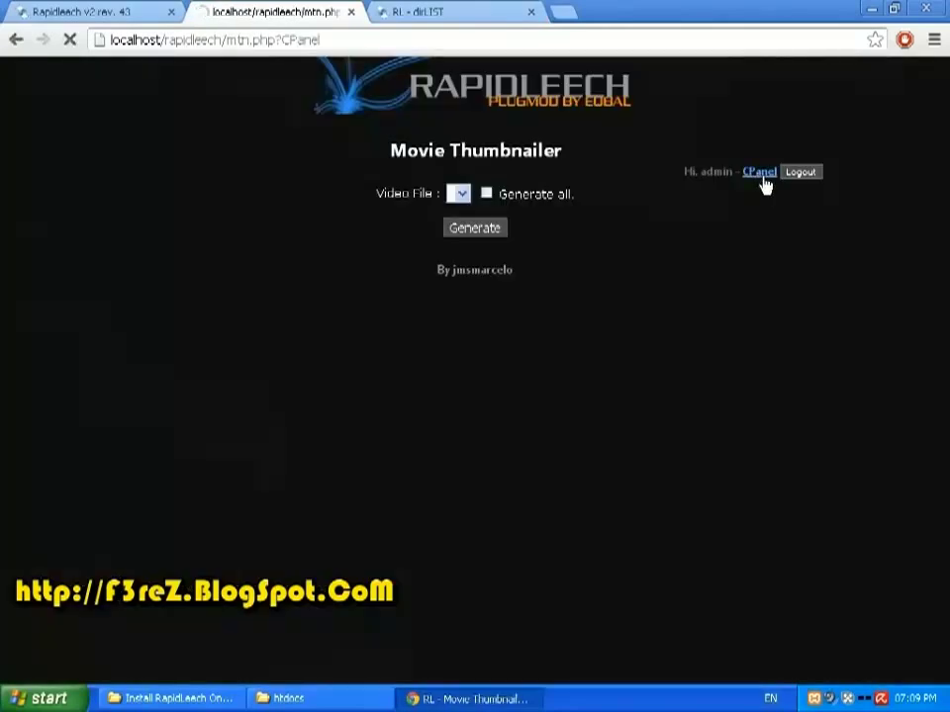
pyautogui.scroll(-1, 349, 307)
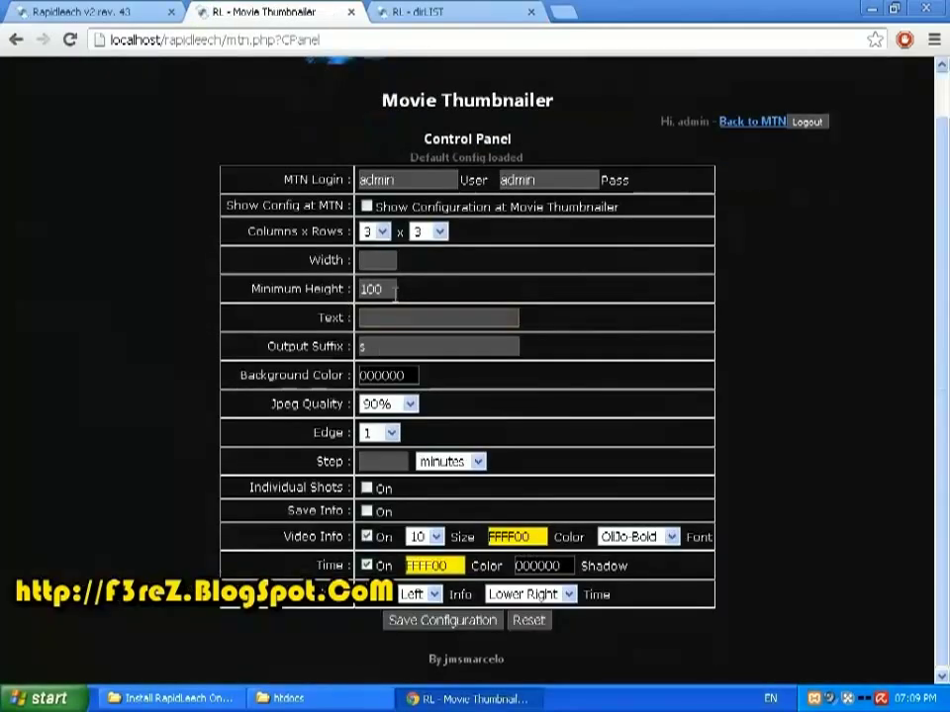
pyautogui.click(366, 206)
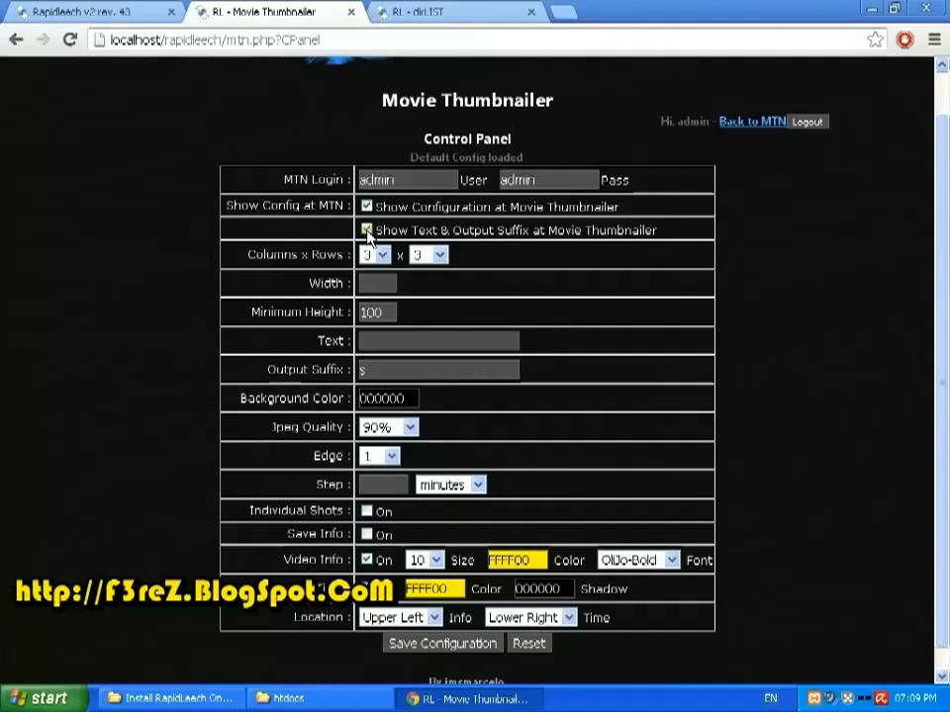
pyautogui.click(443, 644)
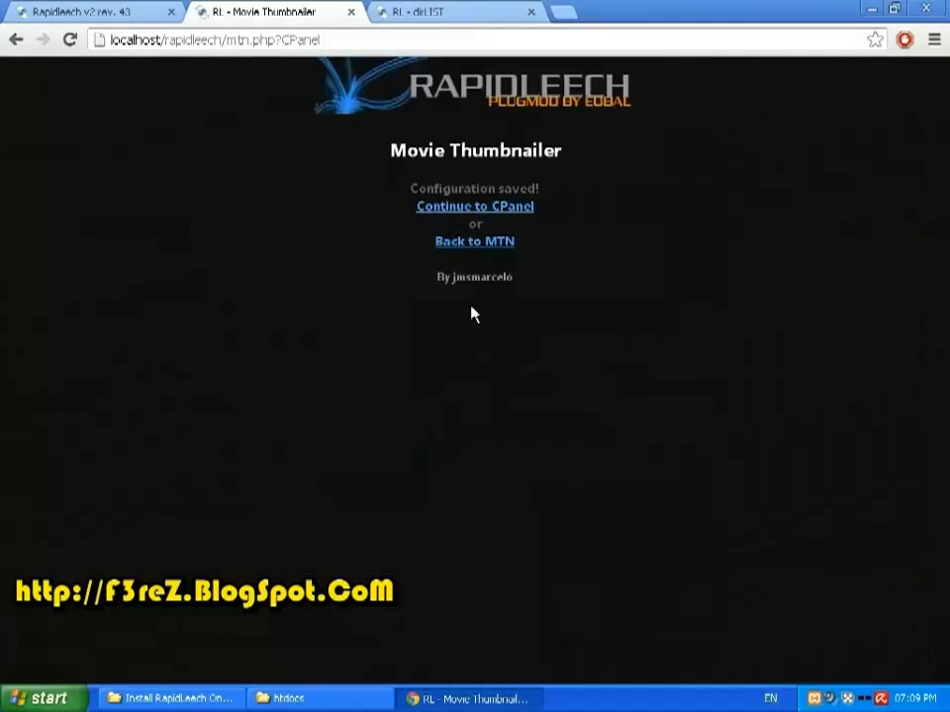
pyautogui.click(473, 243)
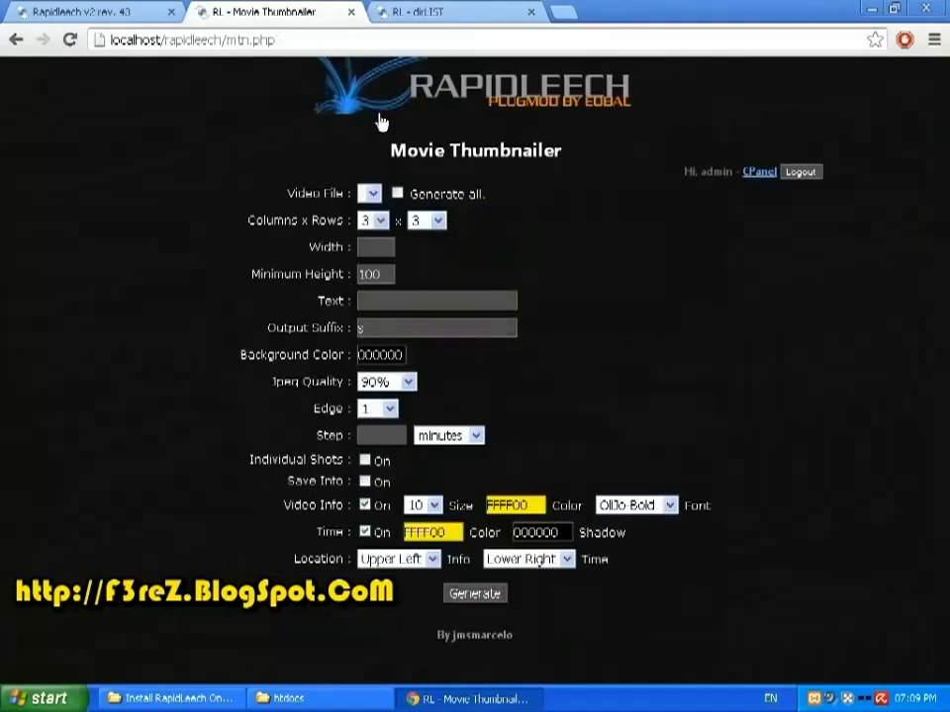
# Close the Movie Thumbnailer page, look through the premium and upload account lists in the Accounts Panel, and close it
pyautogui.click(351, 13)
pyautogui.click(247, 317)
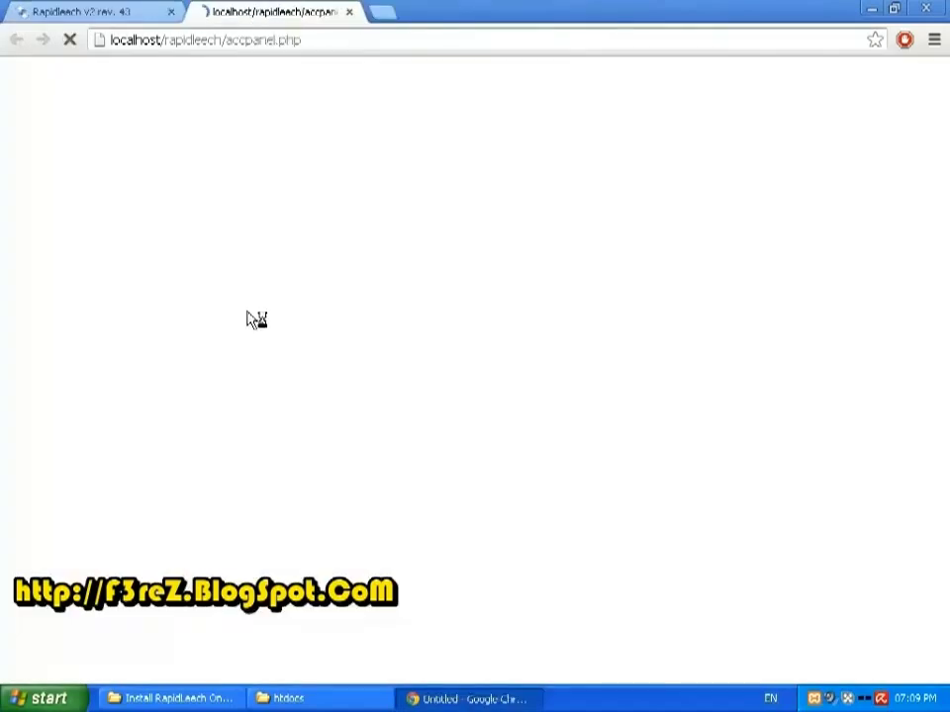
pyautogui.scroll(-2, 396, 227)
pyautogui.scroll(2, 540, 208)
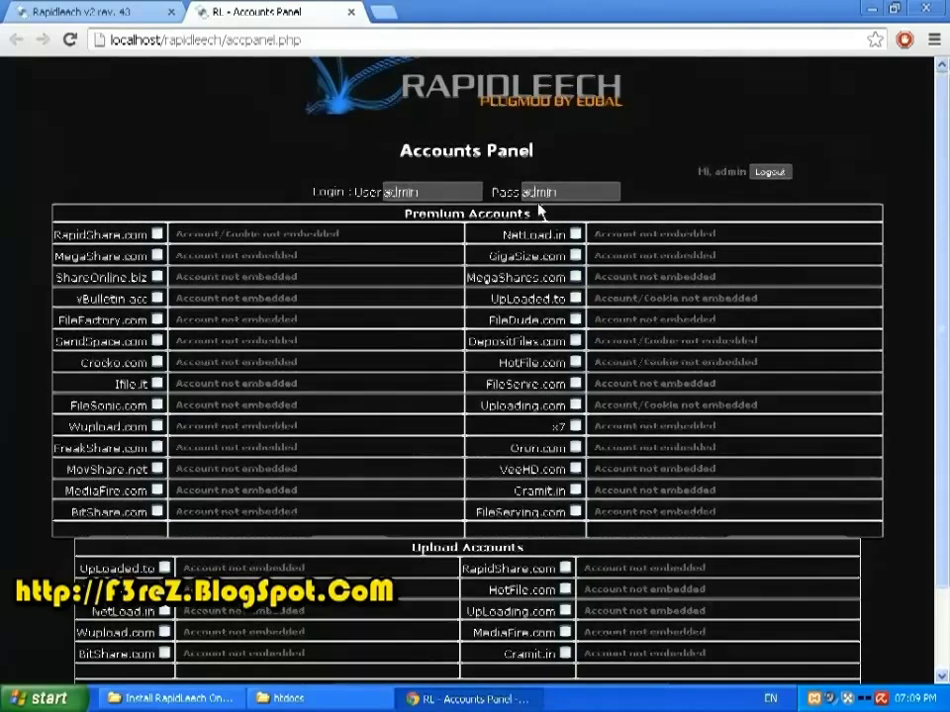
pyautogui.scroll(-2, 540, 208)
pyautogui.click(351, 13)
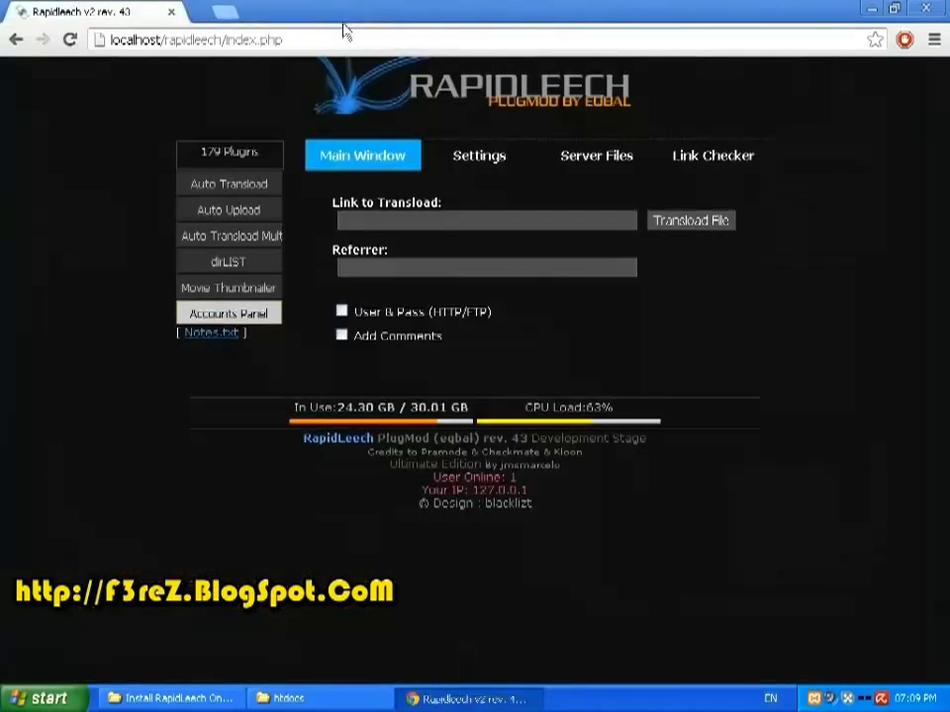
# Copy F3reZ-tmsm.dvdrip.mkv from the F3reZ downloads folder
pyautogui.click(241, 699)
pyautogui.click(212, 403)
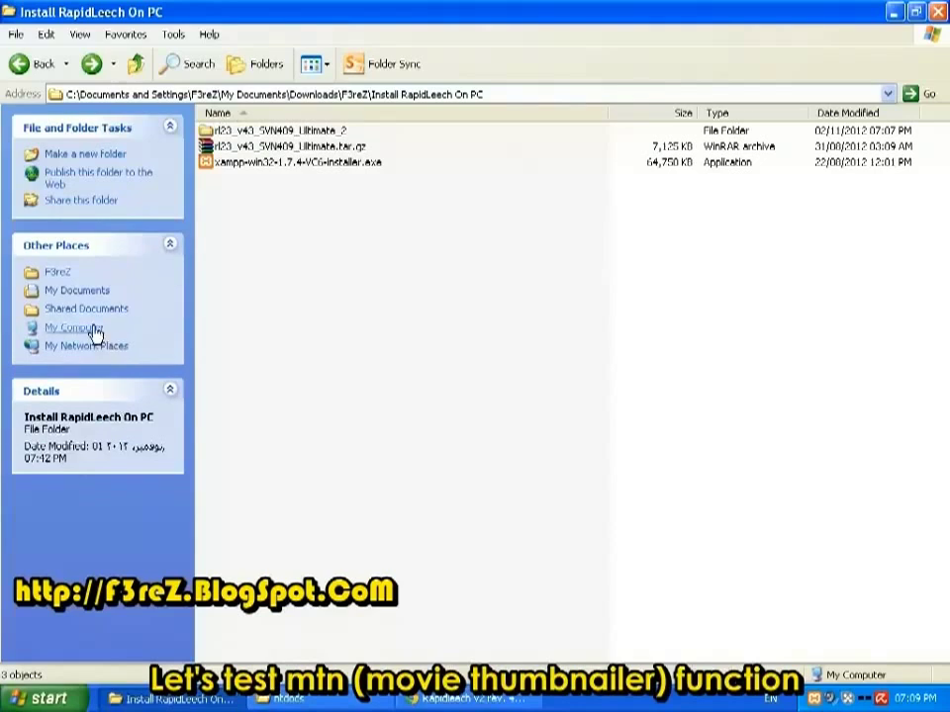
pyautogui.click(135, 64)
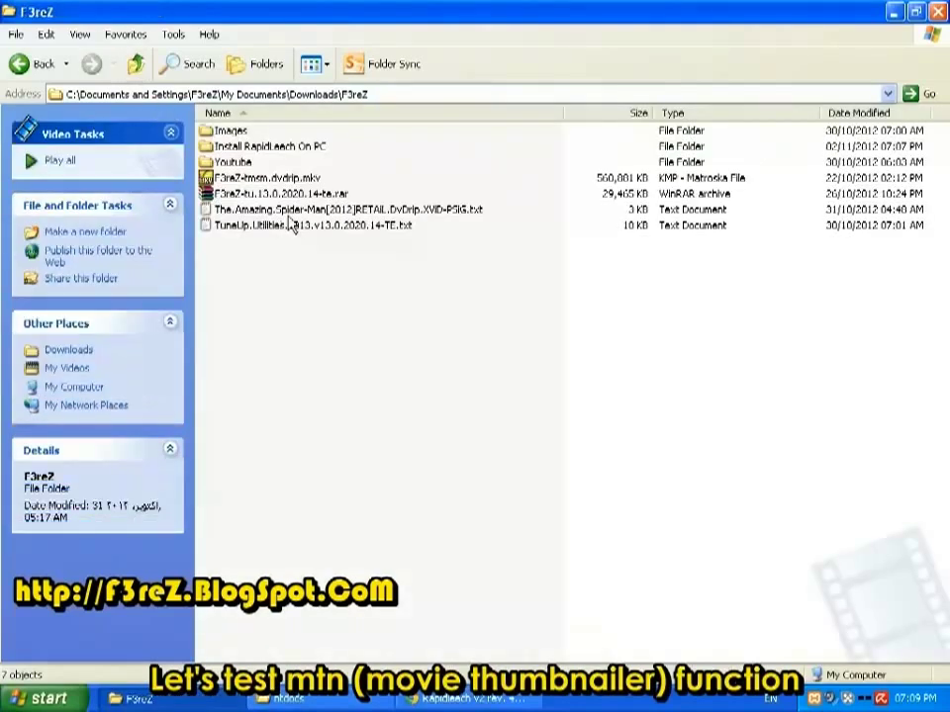
pyautogui.rightClick(276, 180)
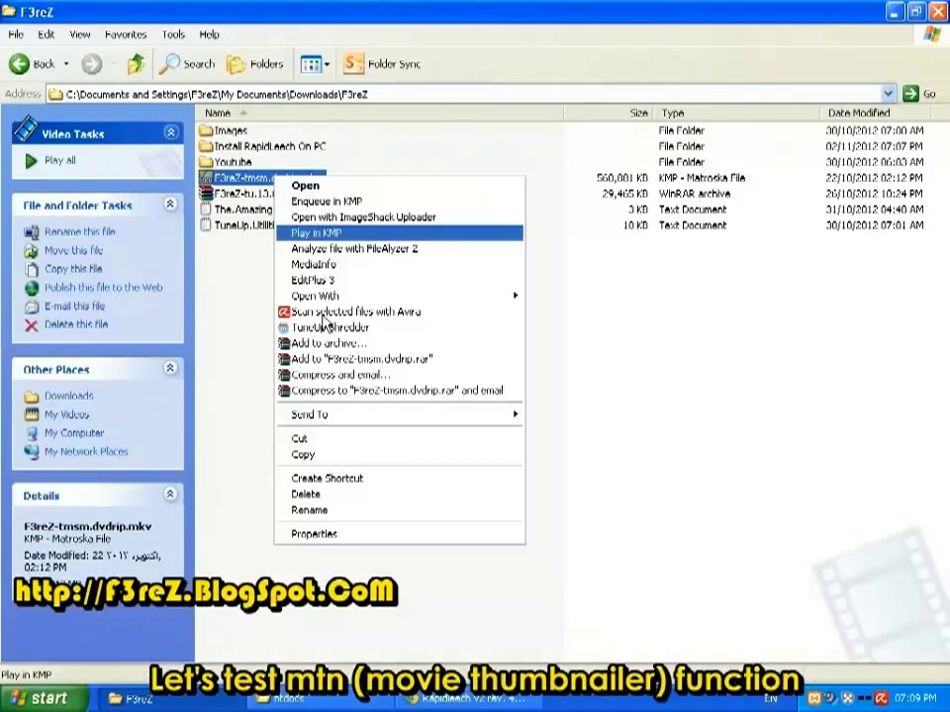
pyautogui.click(303, 456)
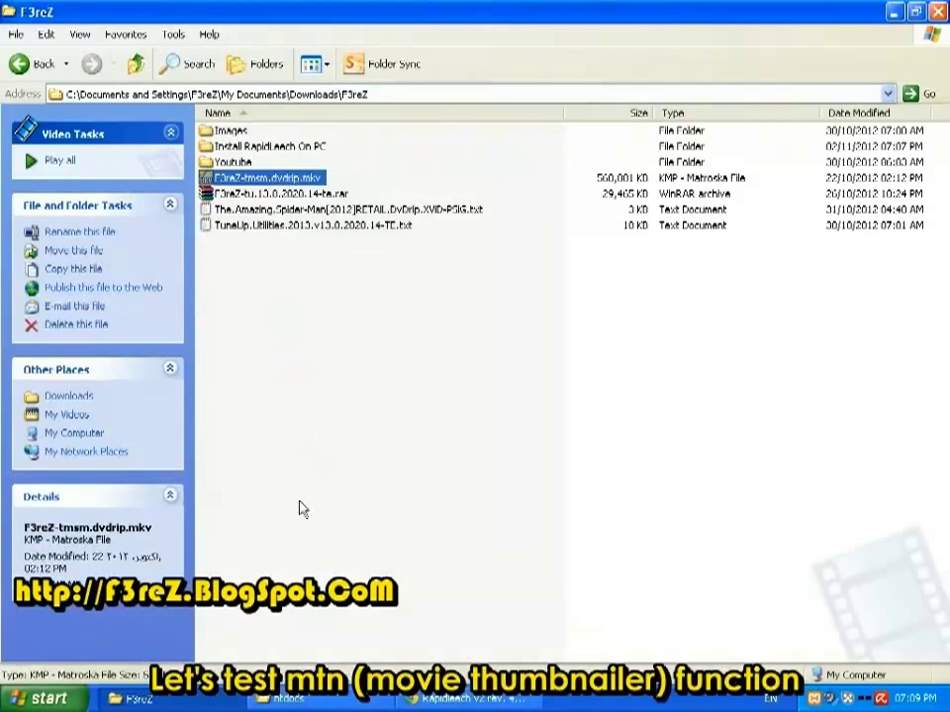
# Paste the copied video into the files folder inside htdocs\Rapidleech
pyautogui.hotkey('alt', 'Tab')
pyautogui.doubleClick(242, 320)
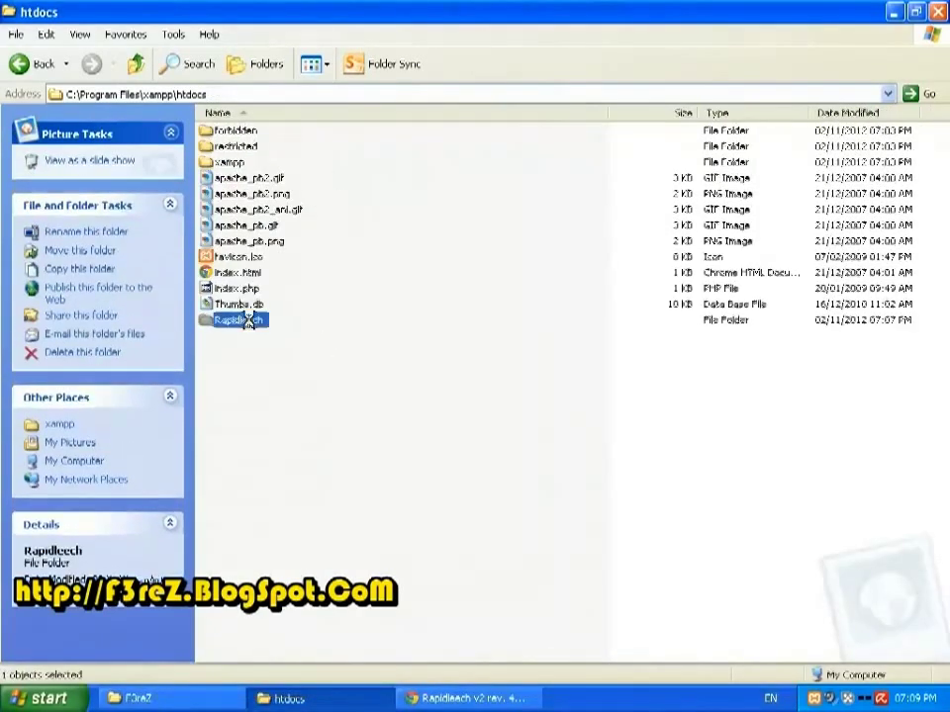
pyautogui.click(248, 322)
pyautogui.doubleClick(223, 177)
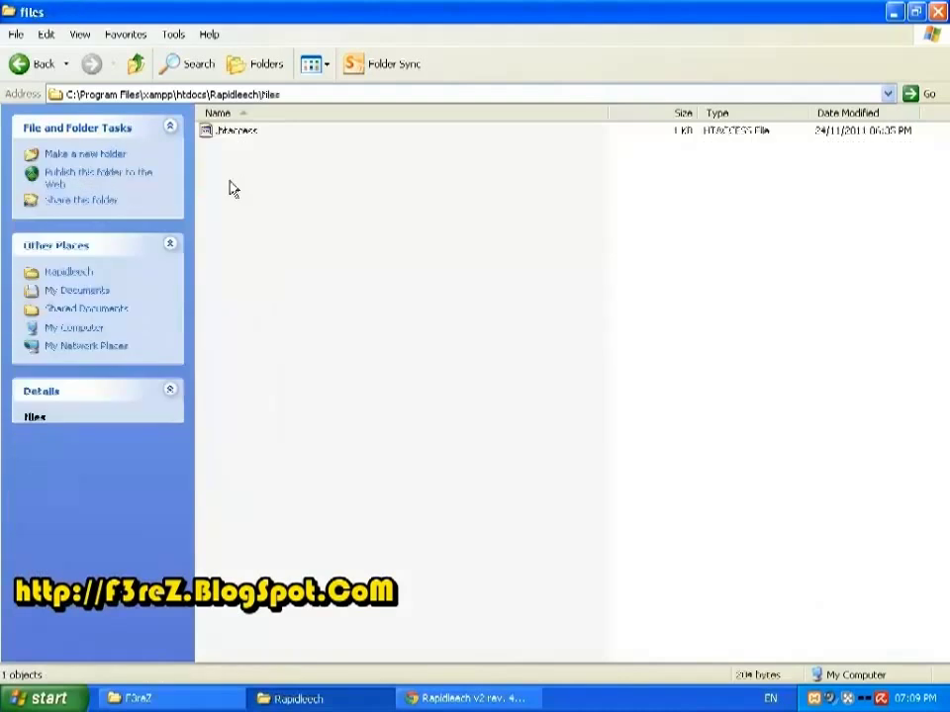
pyautogui.rightClick(365, 199)
pyautogui.click(403, 296)
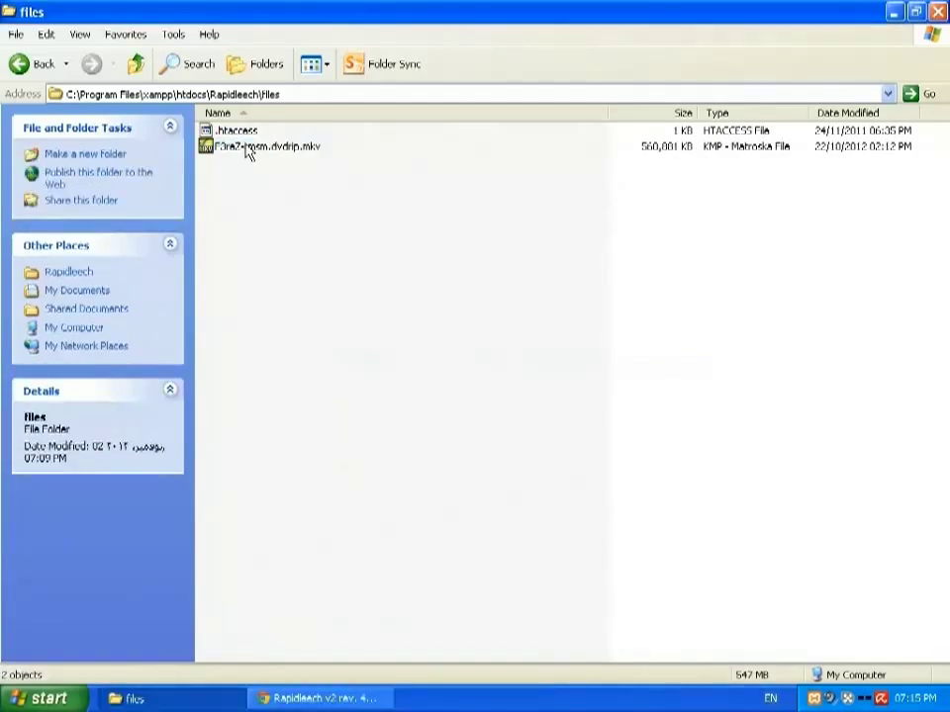
# Open the pasted F3reZ-tmsm.dvdrip.mkv from the files folder for playback
pyautogui.click(248, 149)
pyautogui.doubleClick(276, 152)
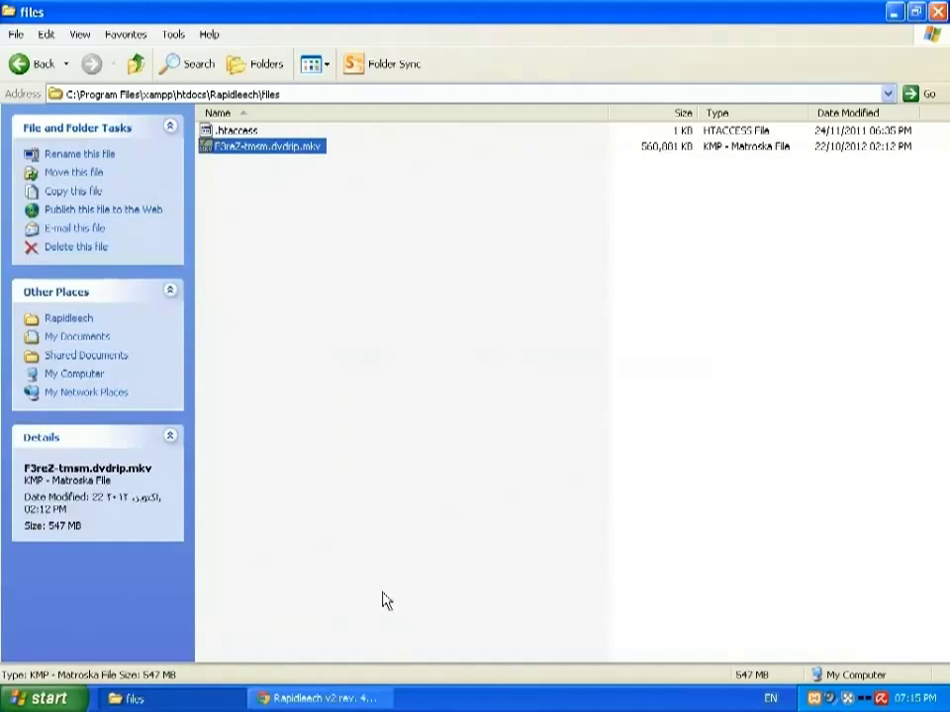
# Switch to Google Chrome, reload the Rapidleech main page, and open Server Files
pyautogui.click(297, 697)
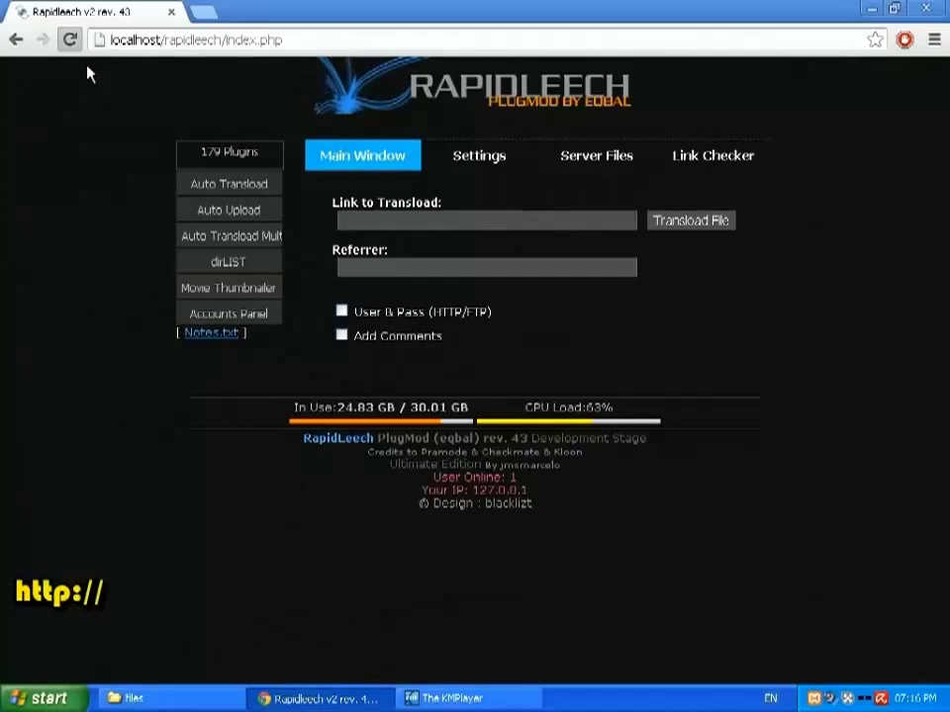
pyautogui.press('F5')
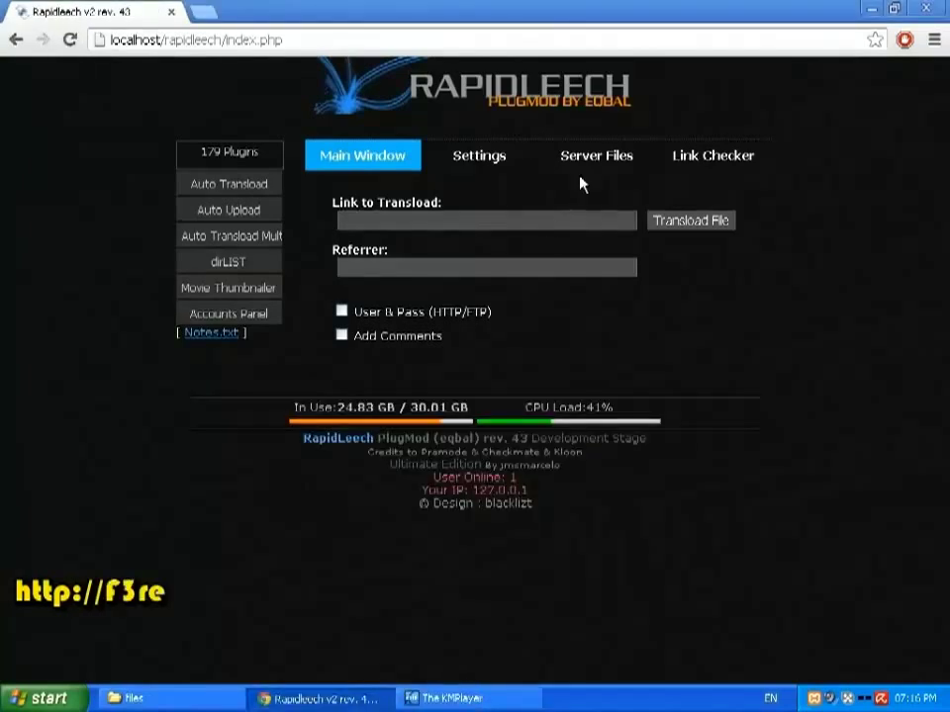
pyautogui.click(579, 167)
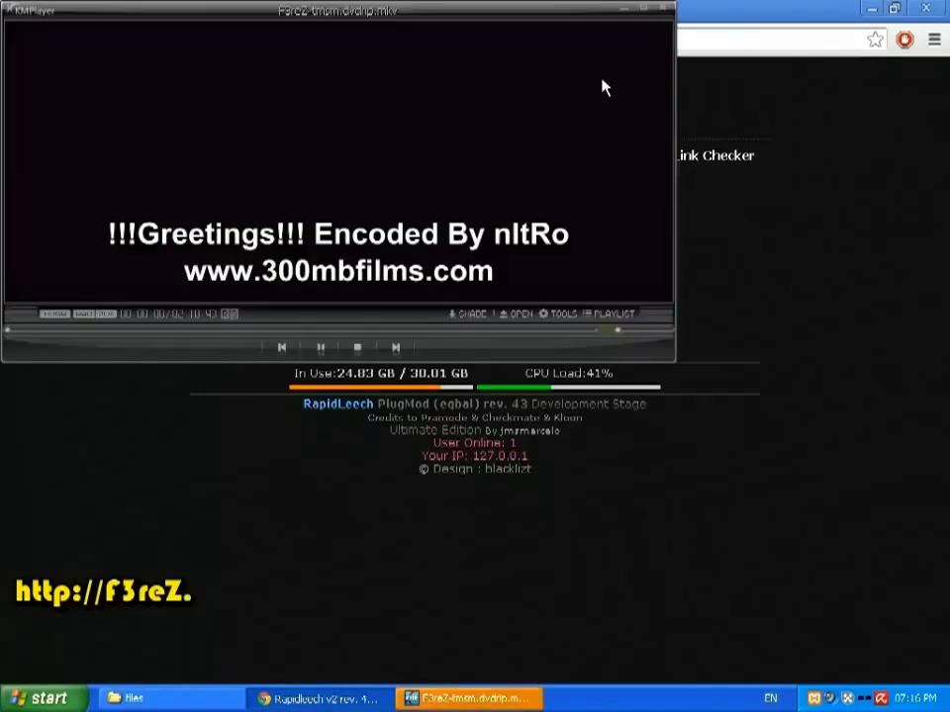
# Skim through the video at several points in KMPlayer and close the player
pyautogui.click(236, 332)
pyautogui.click(308, 332)
pyautogui.click(518, 333)
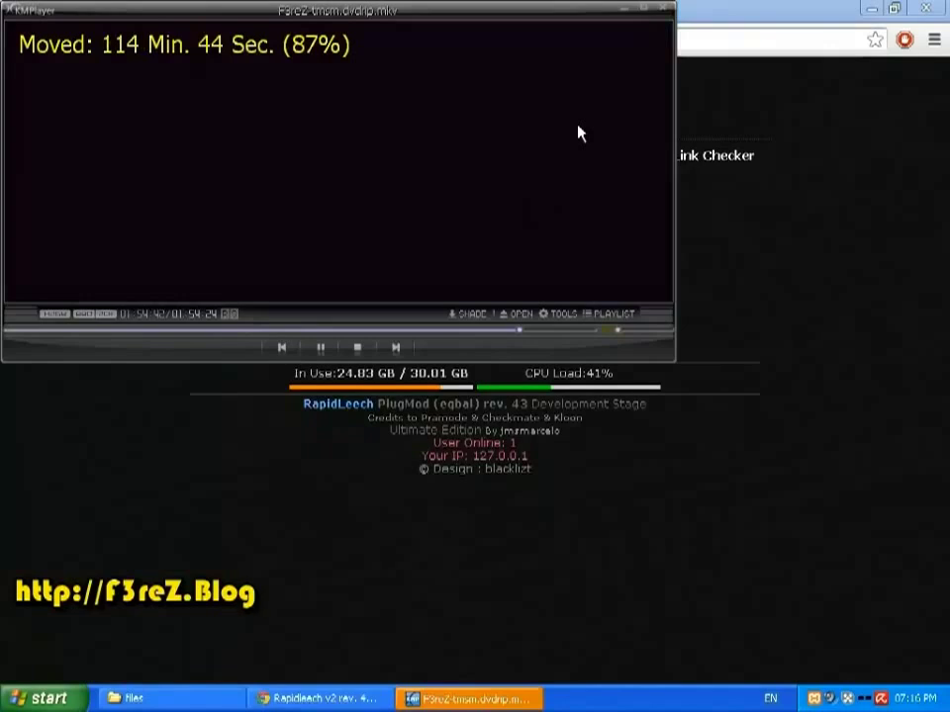
pyautogui.click(661, 11)
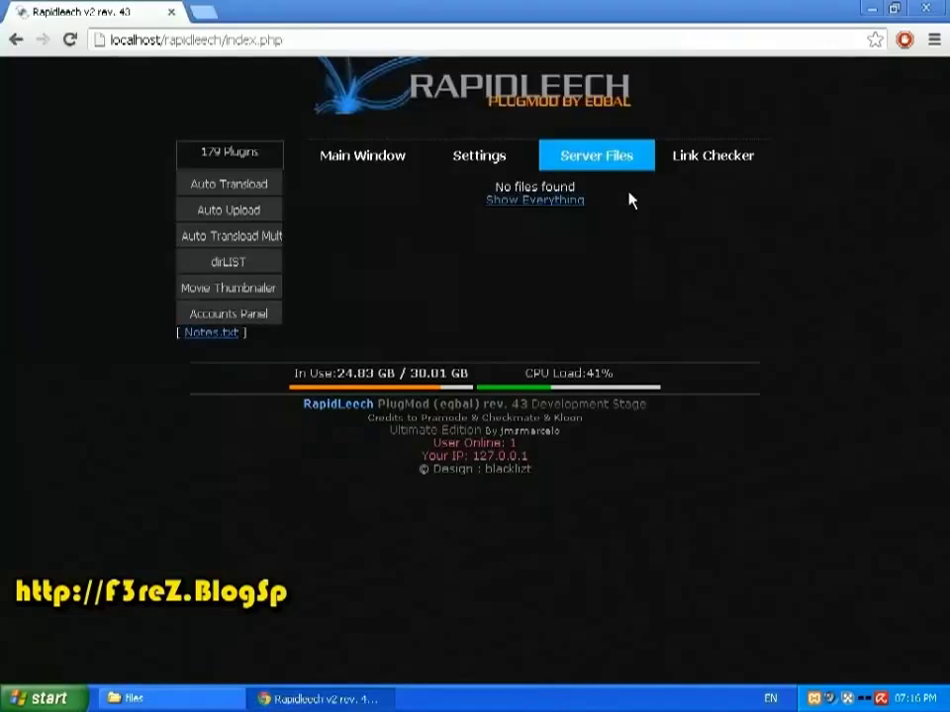
# Show everything in Server Files, select F3reZ-tmsm.dvdrip.mkv, and choose the Upload action for it
pyautogui.click(554, 202)
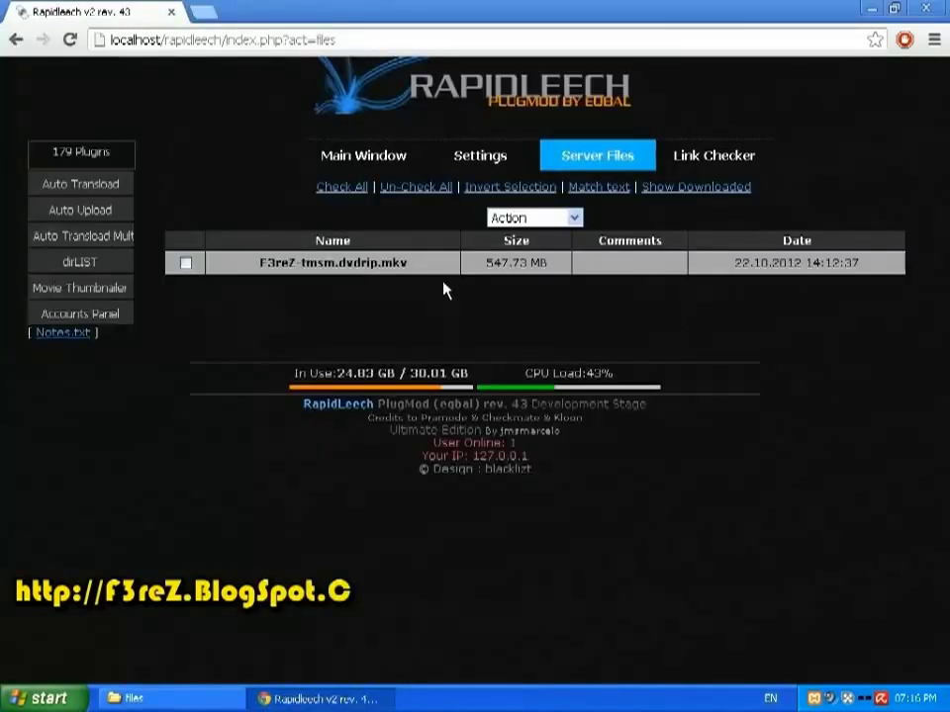
pyautogui.click(448, 269)
pyautogui.click(535, 218)
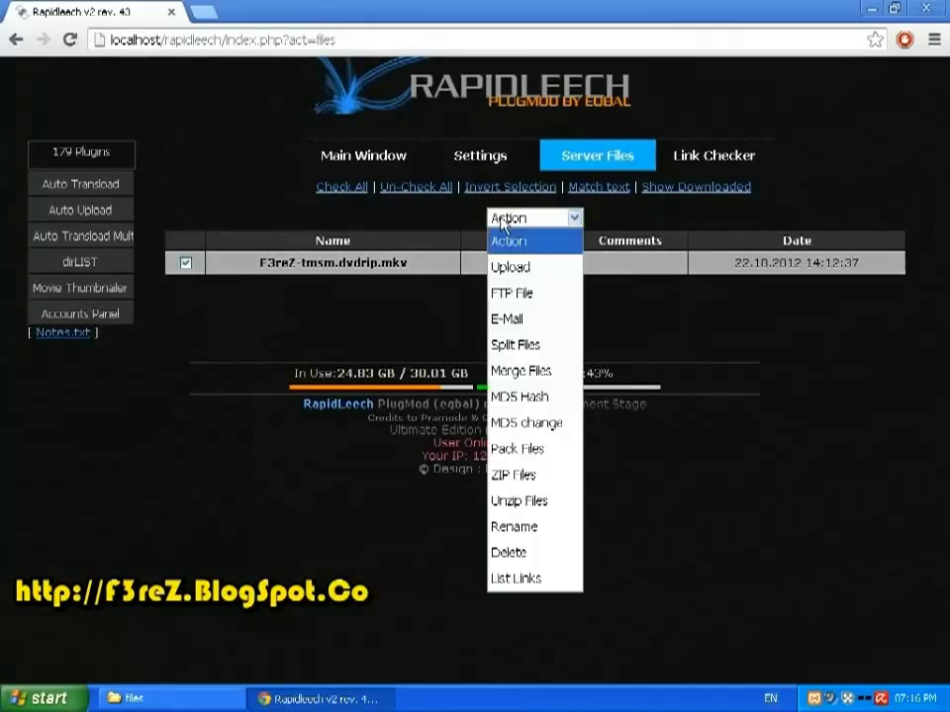
pyautogui.click(510, 267)
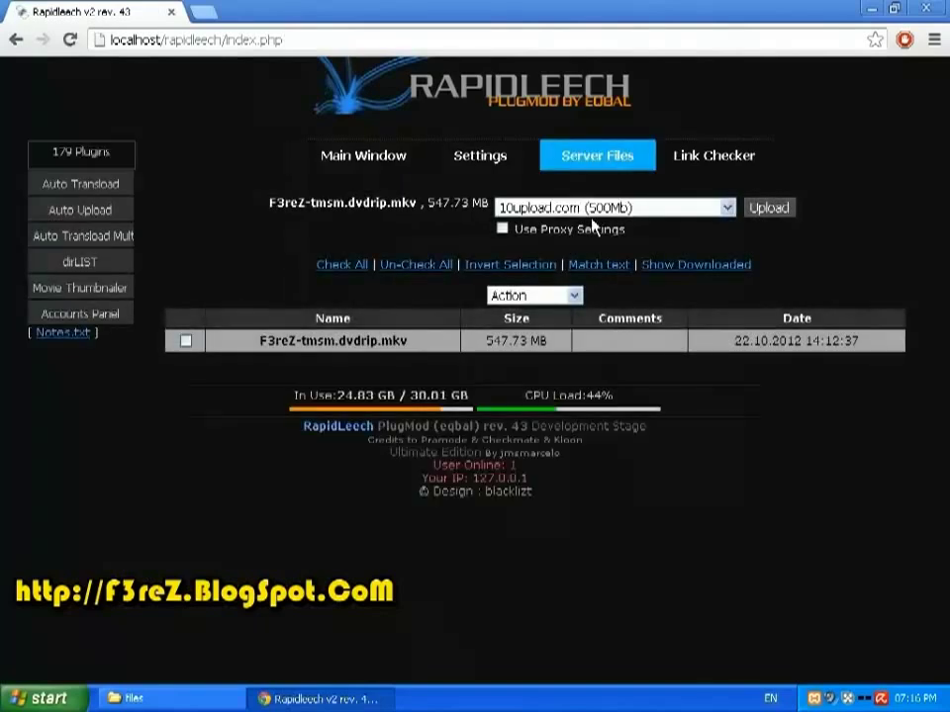
# Choose fileflyer.com (2048Mb) as the upload host, open its upload window, and close that window without uploading
pyautogui.click(585, 207)
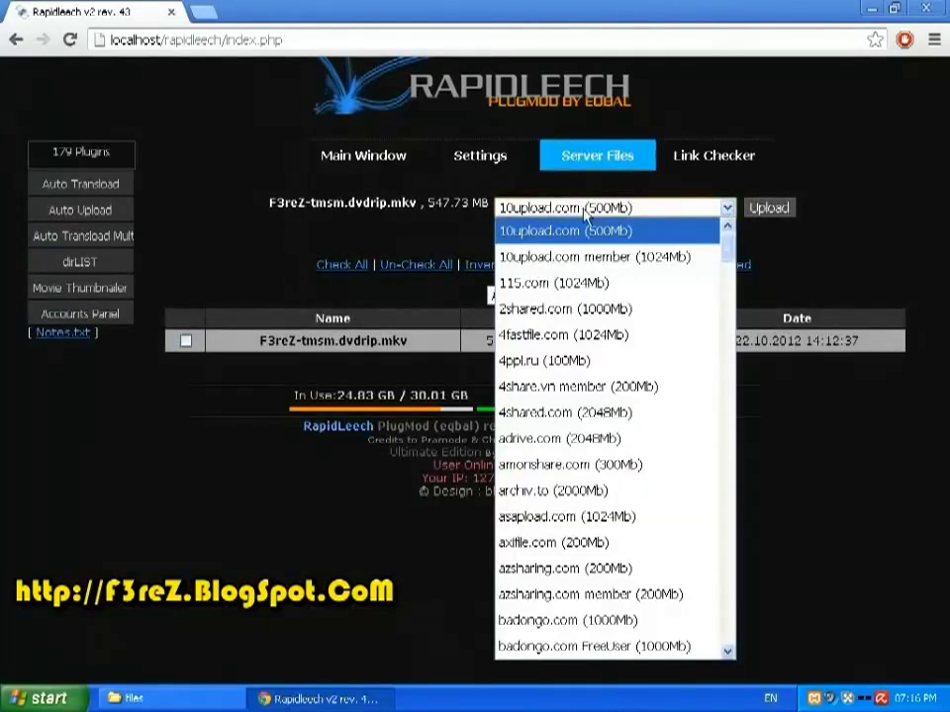
pyautogui.press('f')
pyautogui.press('Down')
pyautogui.press('Down')
pyautogui.press('Down')
pyautogui.press('Down')
pyautogui.press('Down')
pyautogui.press('Down')
pyautogui.press('Down')
pyautogui.press('Down')
pyautogui.press('Down')
pyautogui.press('Down')
pyautogui.press('Down')
pyautogui.press('Down')
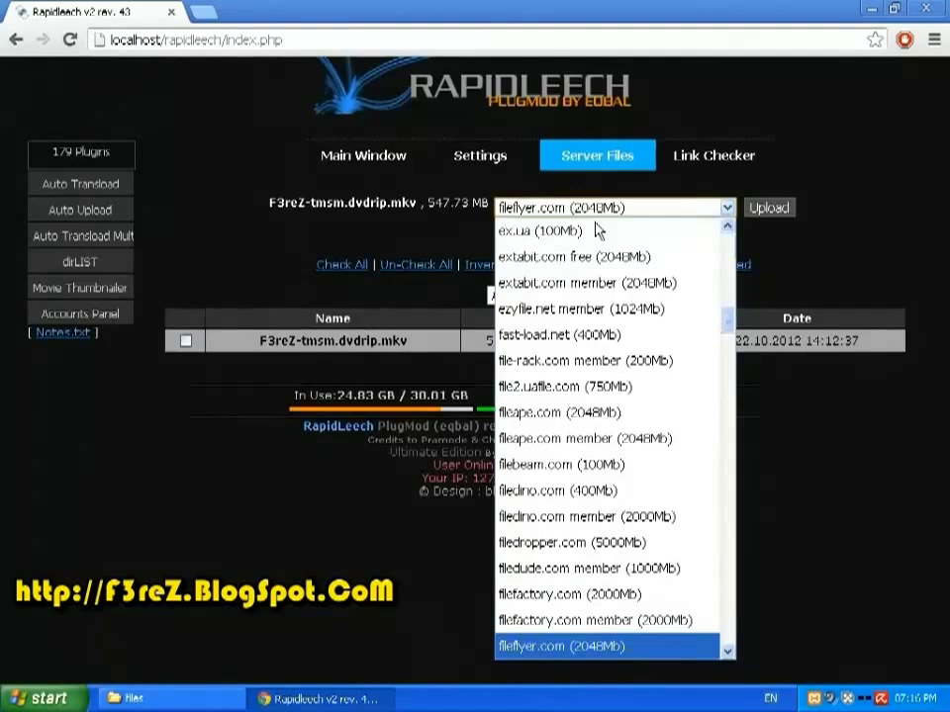
pyautogui.click(627, 648)
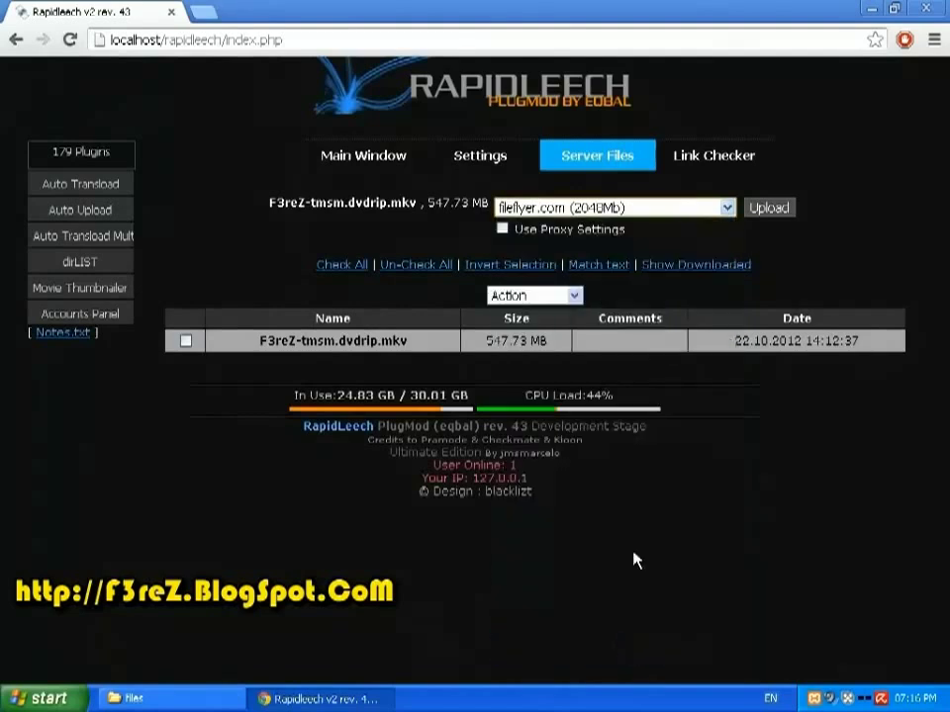
pyautogui.click(769, 207)
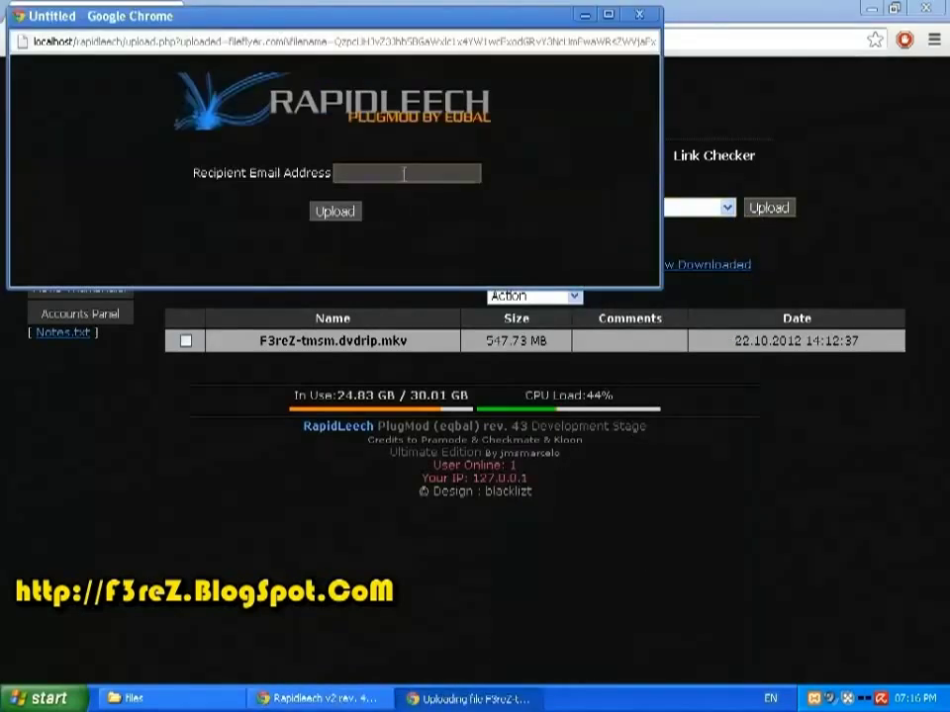
pyautogui.click(639, 14)
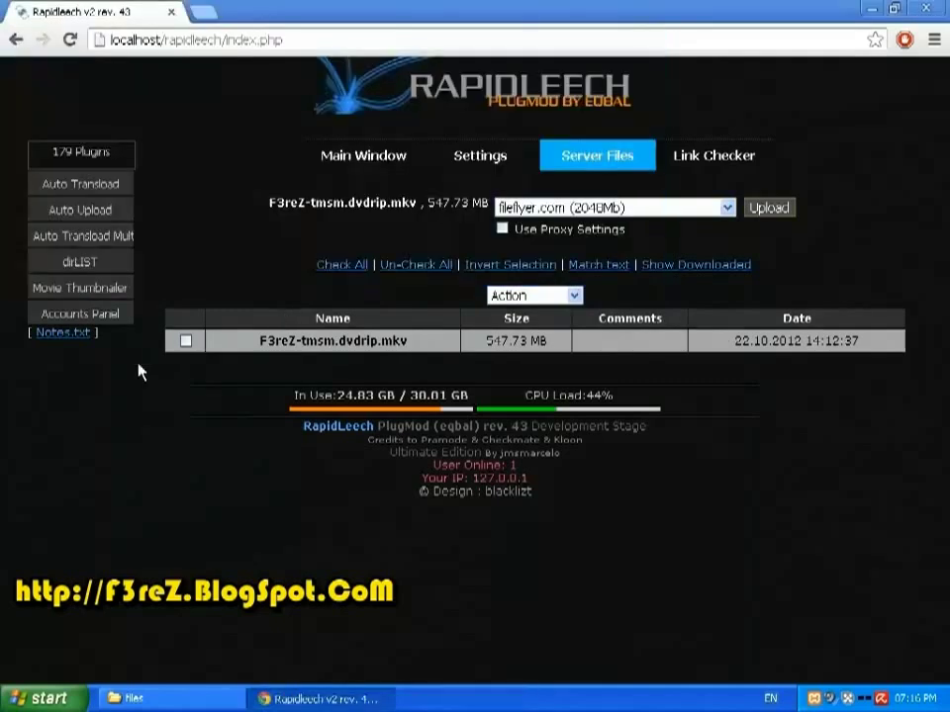
# Open Movie Thumbnailer and set the thumbnail grid for F3reZ-tmsm.dvdrip.mkv to 1 column by 10 rows
pyautogui.click(111, 290)
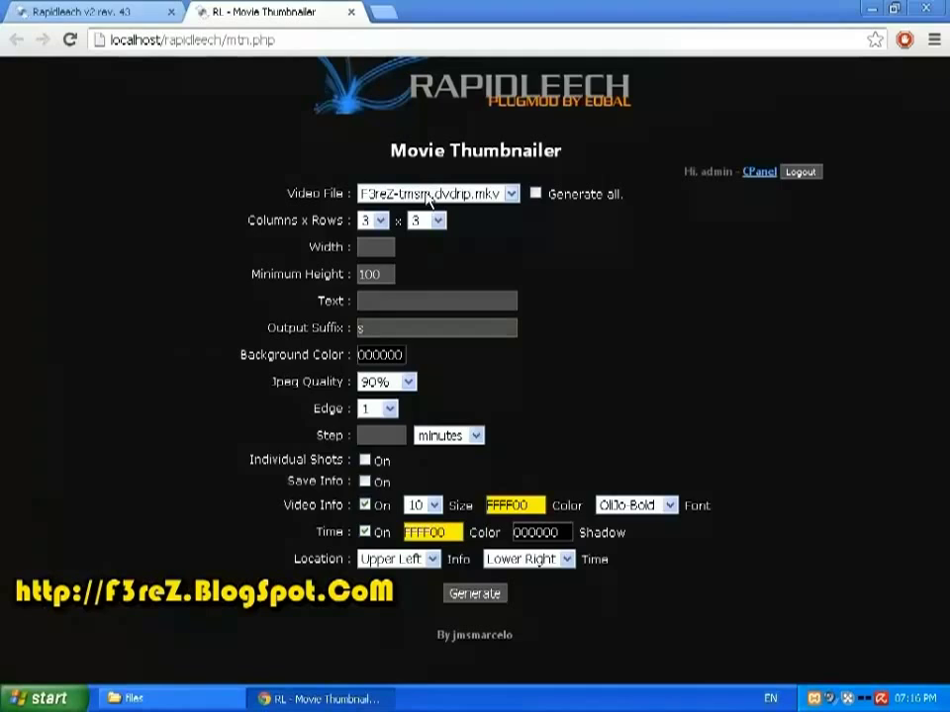
pyautogui.click(374, 221)
pyautogui.click(370, 243)
pyautogui.click(423, 222)
pyautogui.click(420, 478)
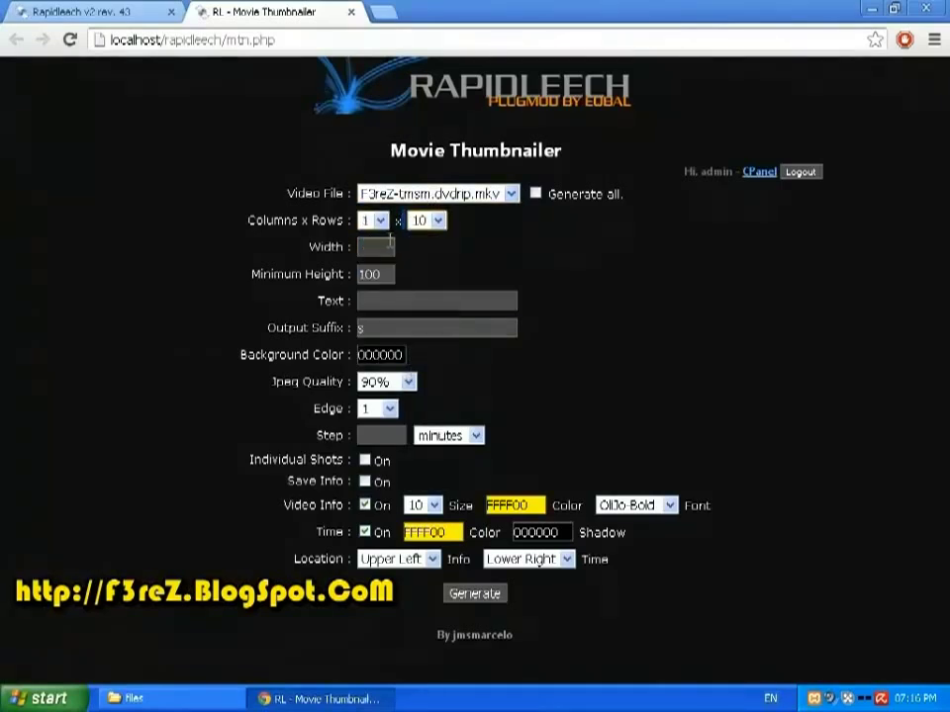
# Set the Jpeg Quality to 100% and generate the thumbnail sheet for F3reZ-tmsm.dvdrip.mkv
pyautogui.click(388, 299)
pyautogui.click(376, 328)
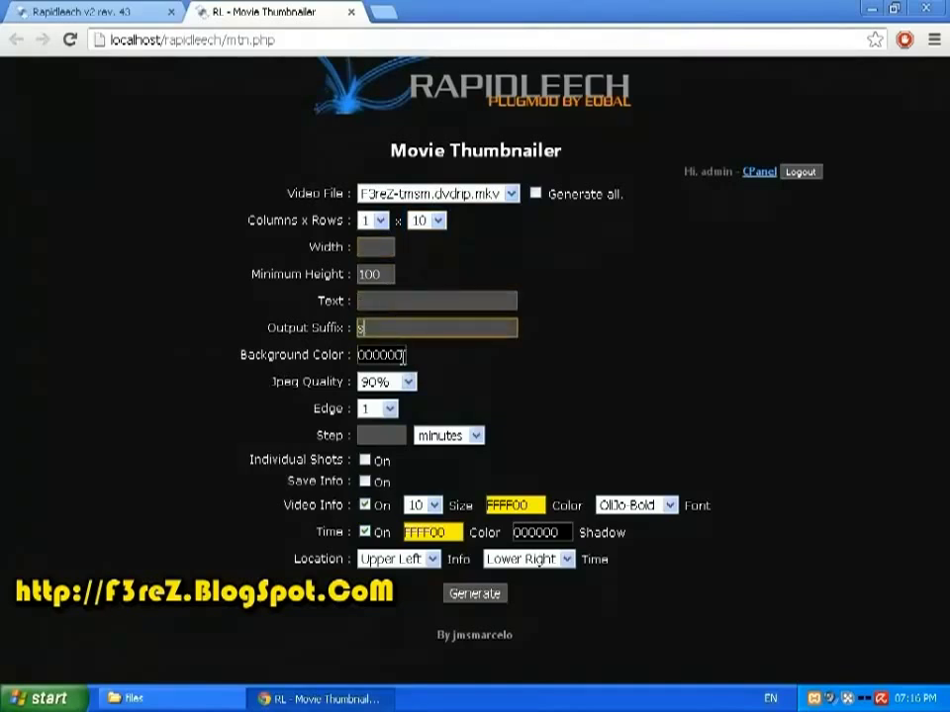
pyautogui.click(406, 383)
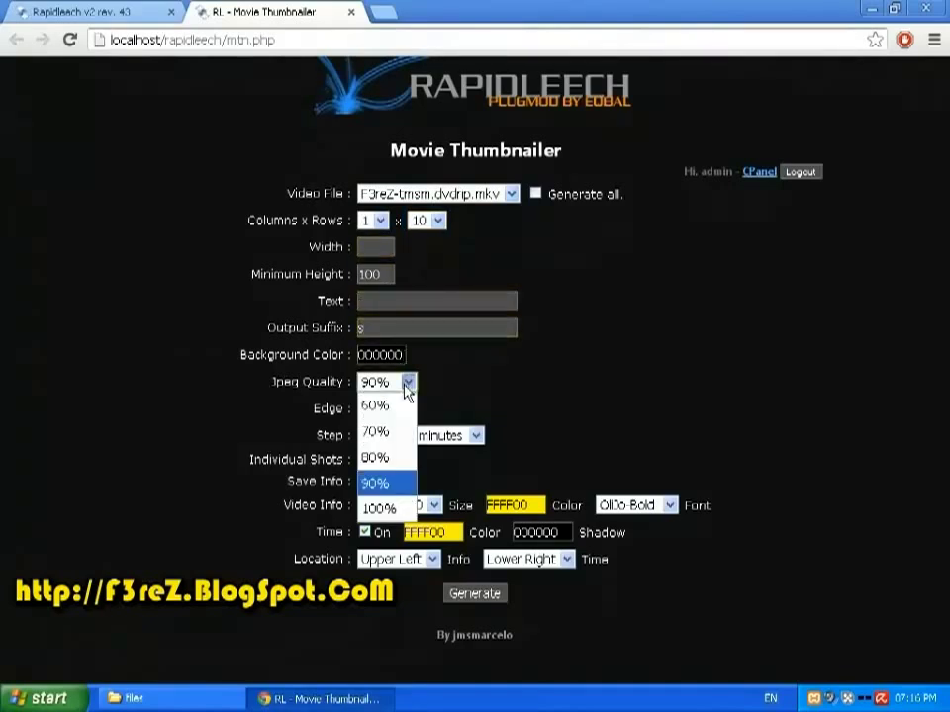
pyautogui.click(382, 509)
pyautogui.click(474, 595)
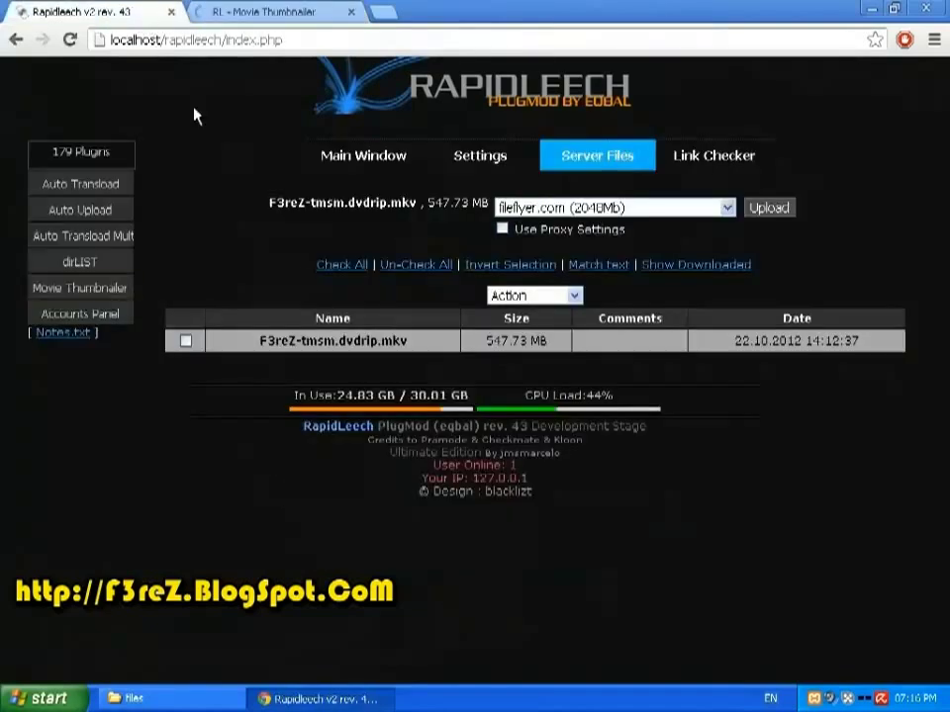
# Select F3reZ-tmsm.dvdrip.mkv in Server Files and apply the List Links action to it
pyautogui.click(432, 340)
pyautogui.click(510, 295)
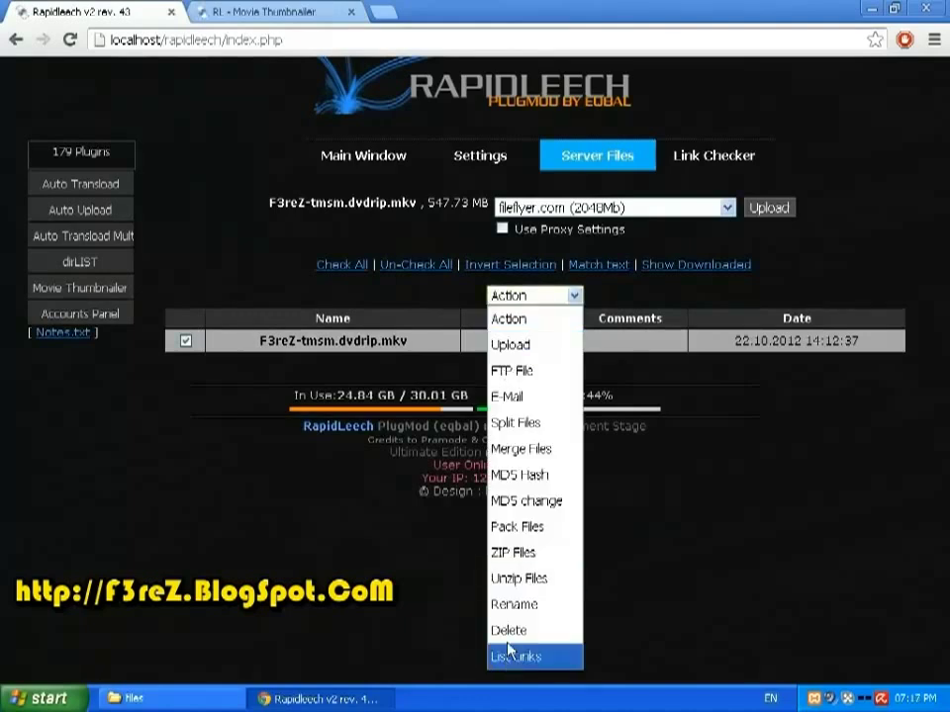
pyautogui.click(516, 656)
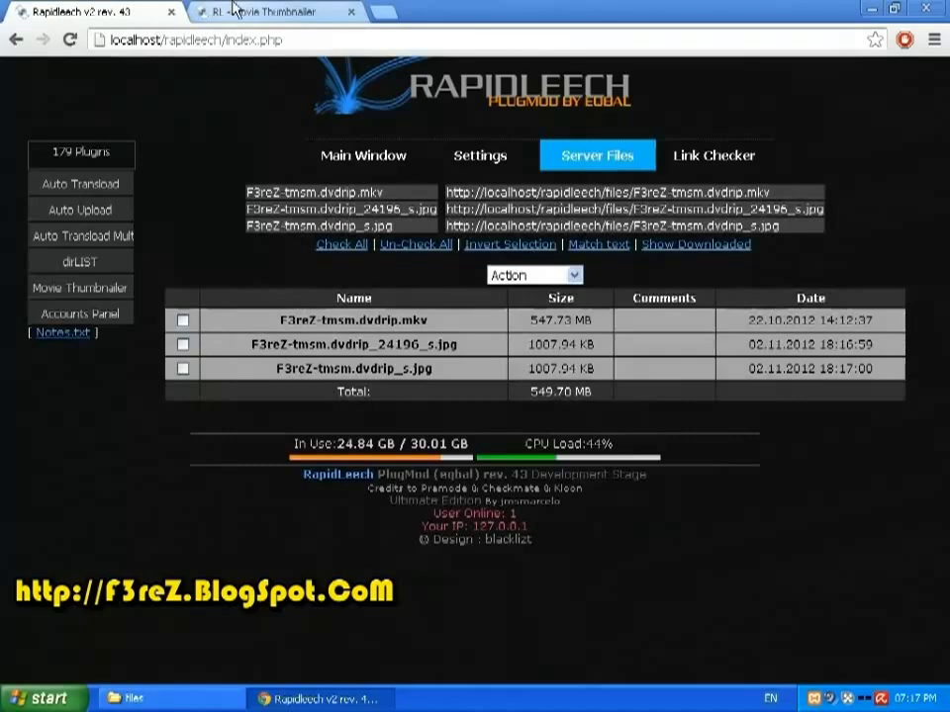
# Look through the generated thumbnail sheet in Movie Thumbnailer and return to the Server Files list
pyautogui.click(262, 12)
pyautogui.moveTo(947, 149); pyautogui.dragTo(947, 643)
pyautogui.click(88, 13)
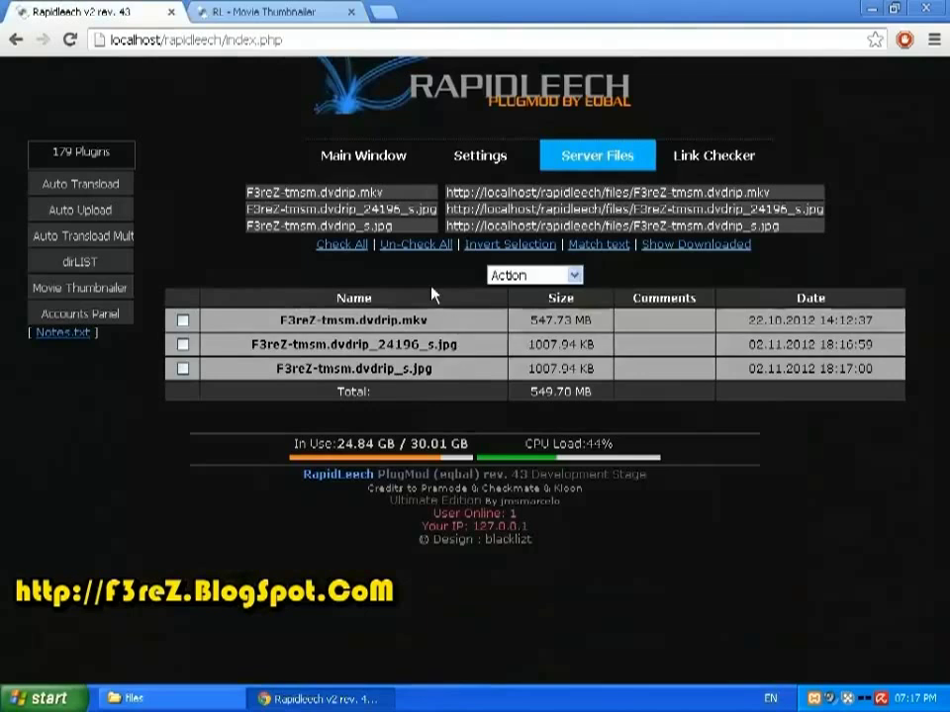
pyautogui.click(297, 12)
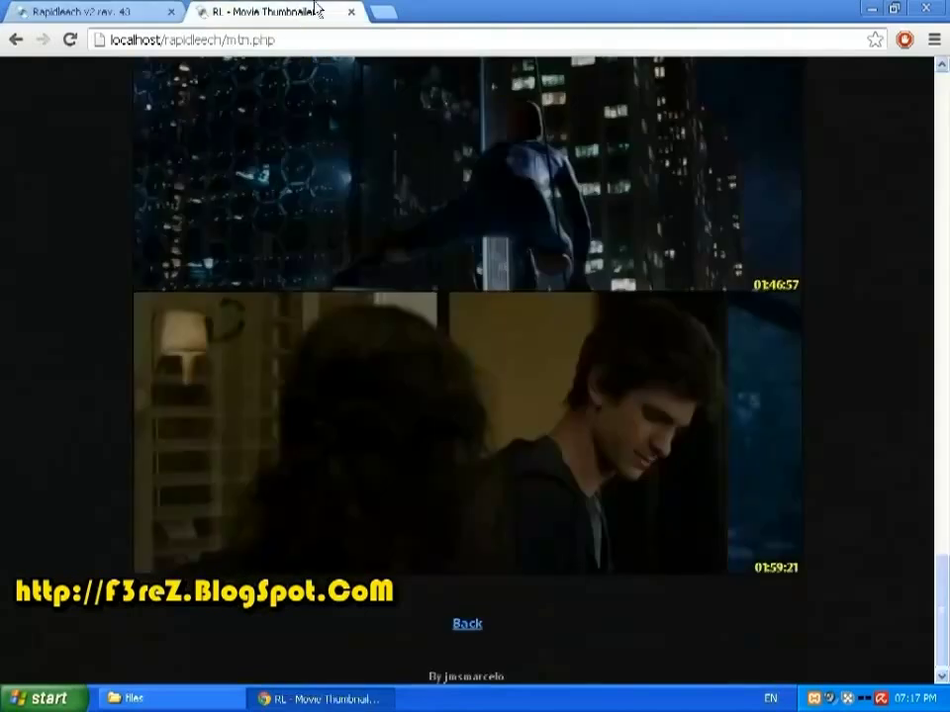
pyautogui.click(99, 12)
# Select F3reZ-tmsm.dvdrip.mkv and open the FTP File upload form for it
pyautogui.click(182, 320)
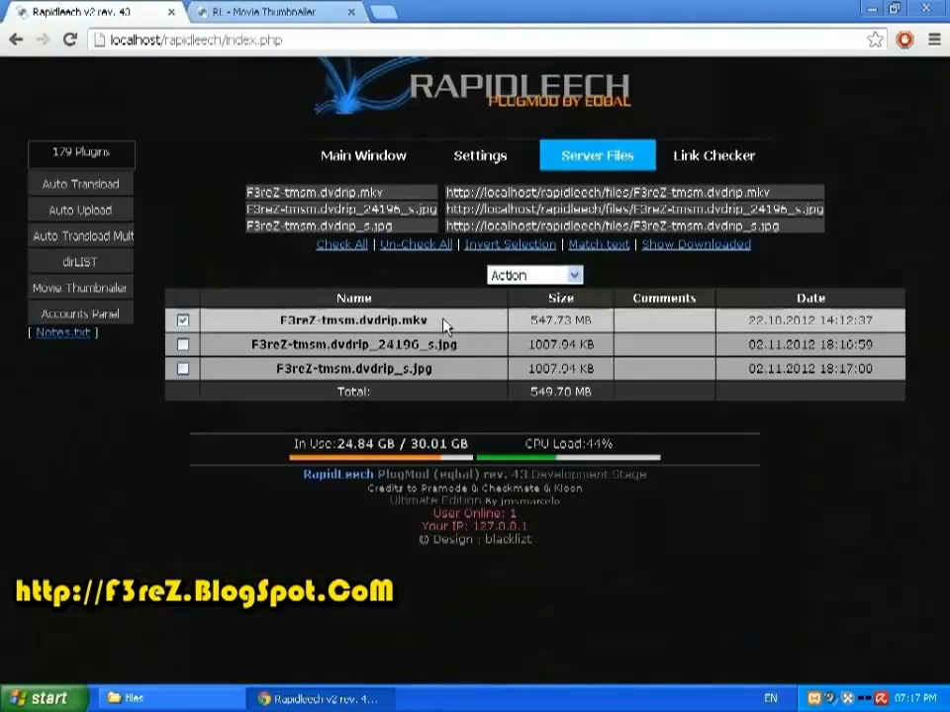
pyautogui.click(534, 275)
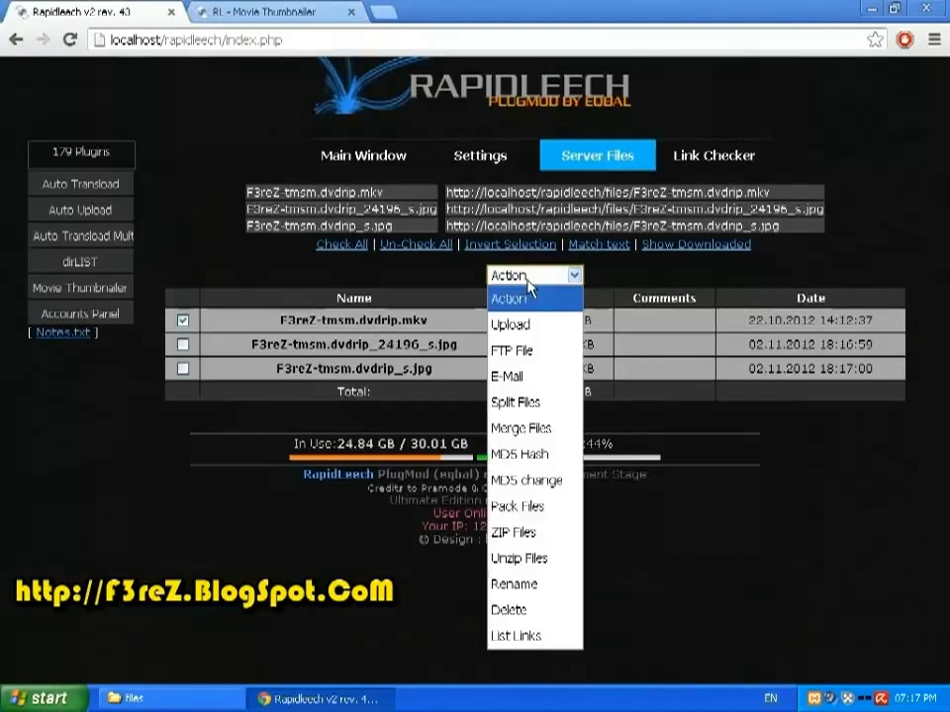
pyautogui.click(529, 354)
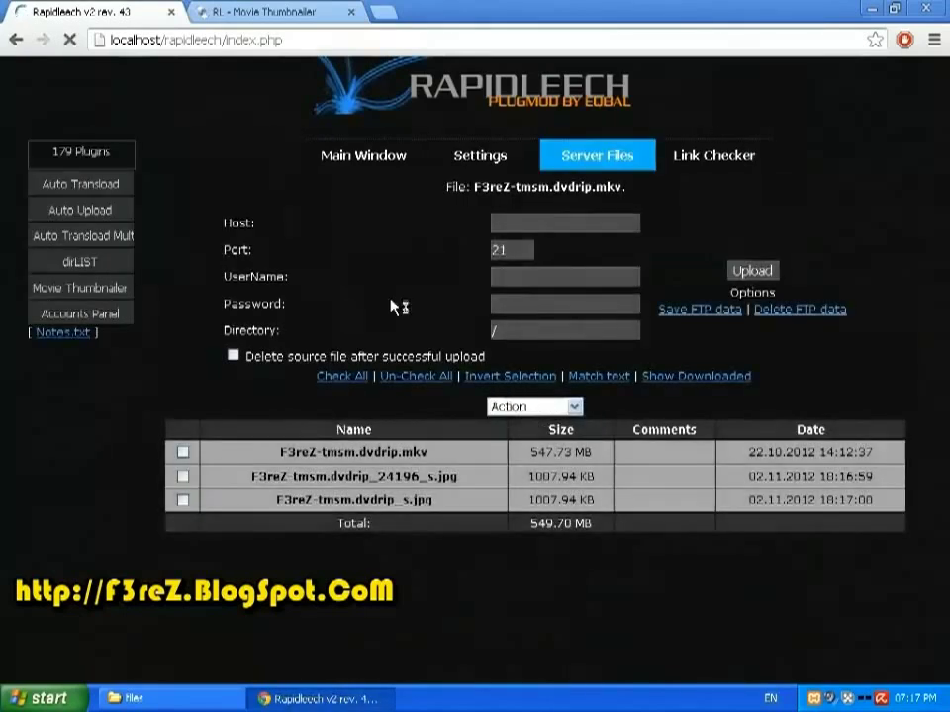
# Try the Merge Files action on F3reZ-tmsm.dvdrip.mkv
pyautogui.click(471, 455)
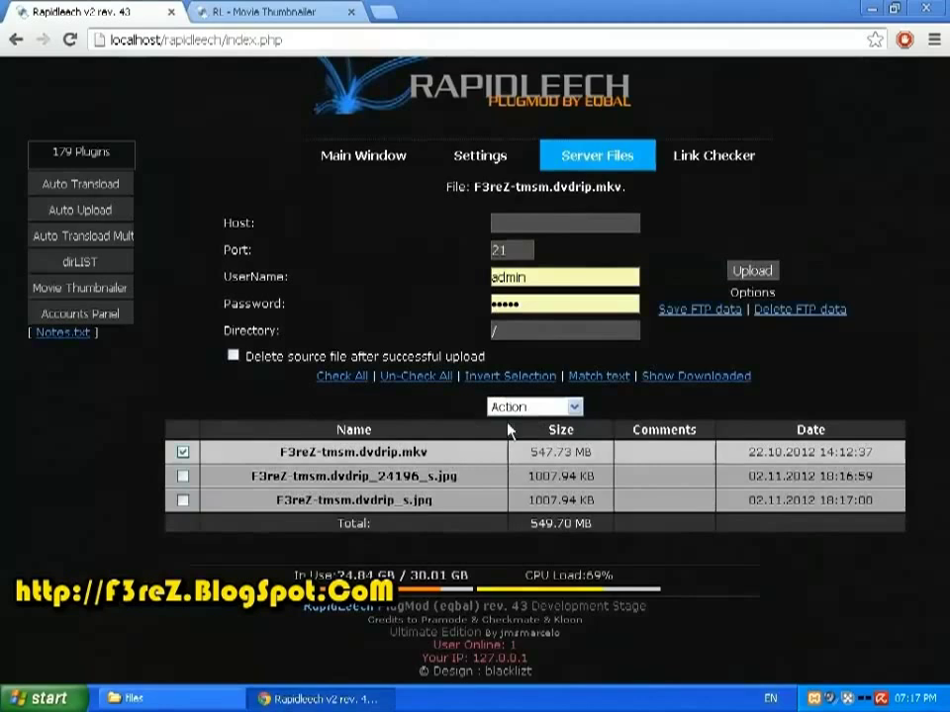
pyautogui.click(522, 408)
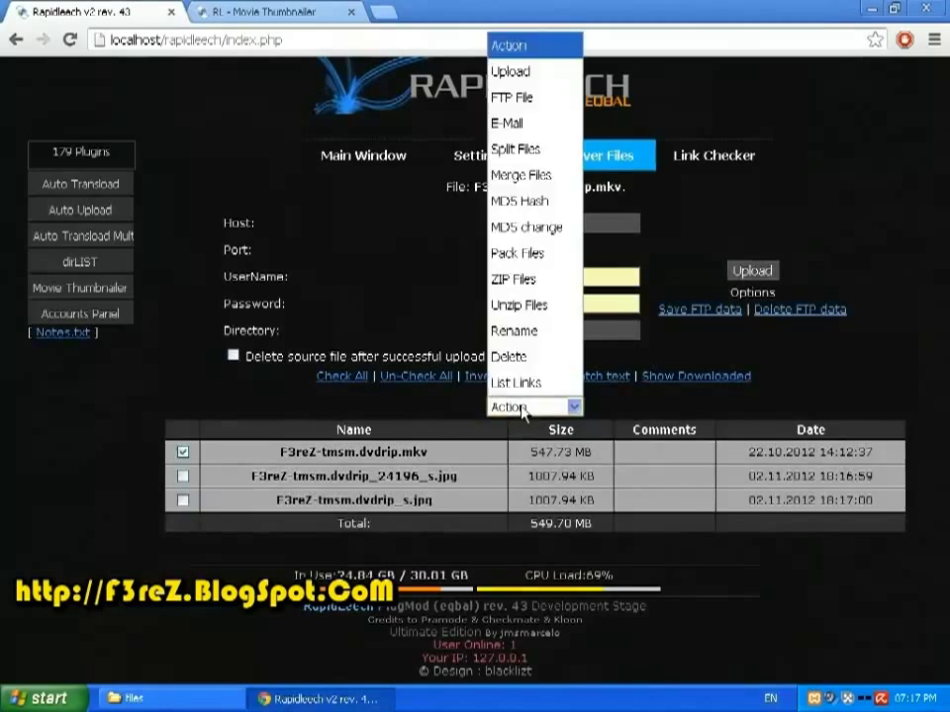
pyautogui.click(531, 178)
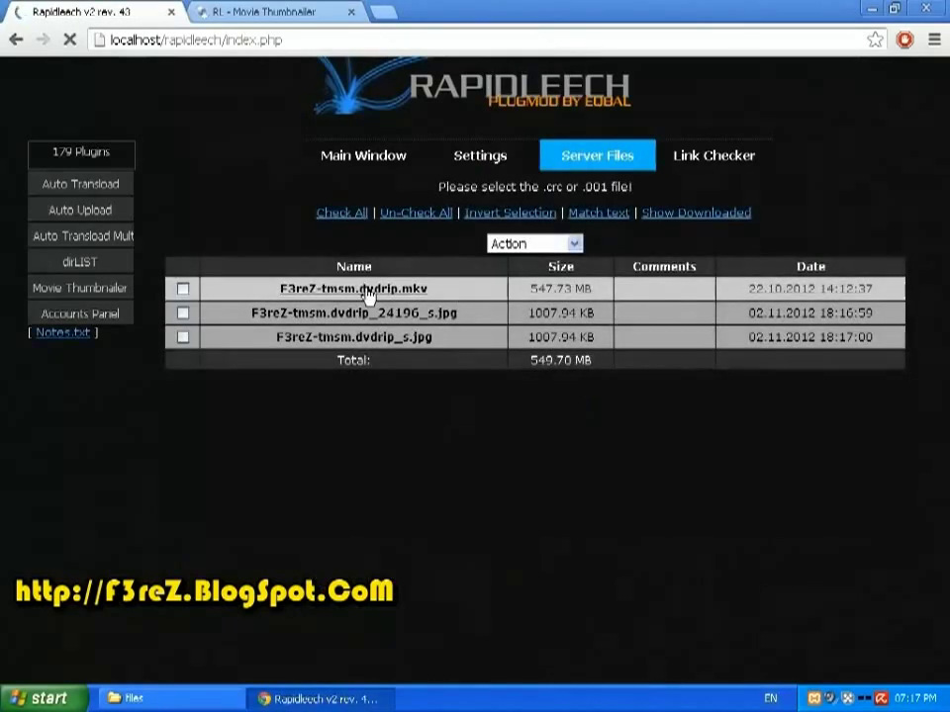
# Split F3reZ-tmsm.dvdrip.mkv into 200 MB parts with the Split Files action
pyautogui.click(468, 293)
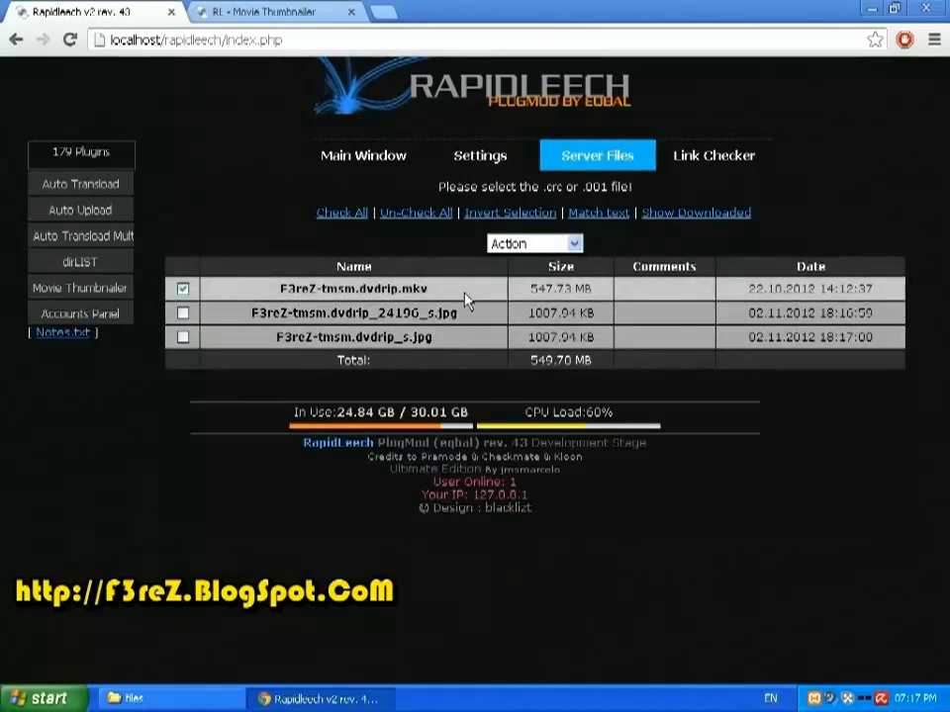
pyautogui.click(527, 246)
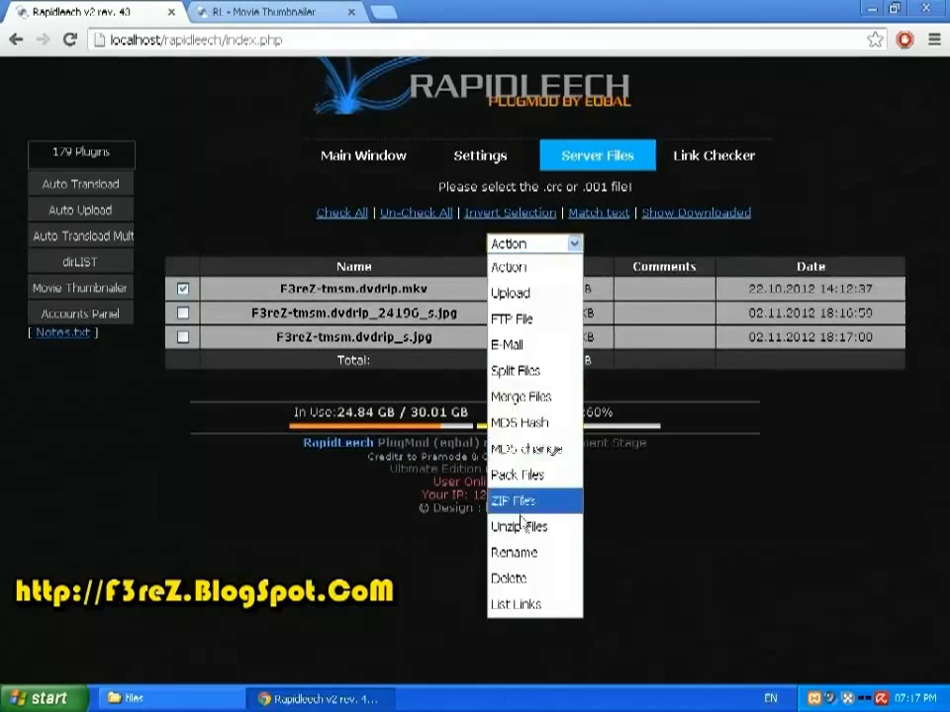
pyautogui.click(531, 371)
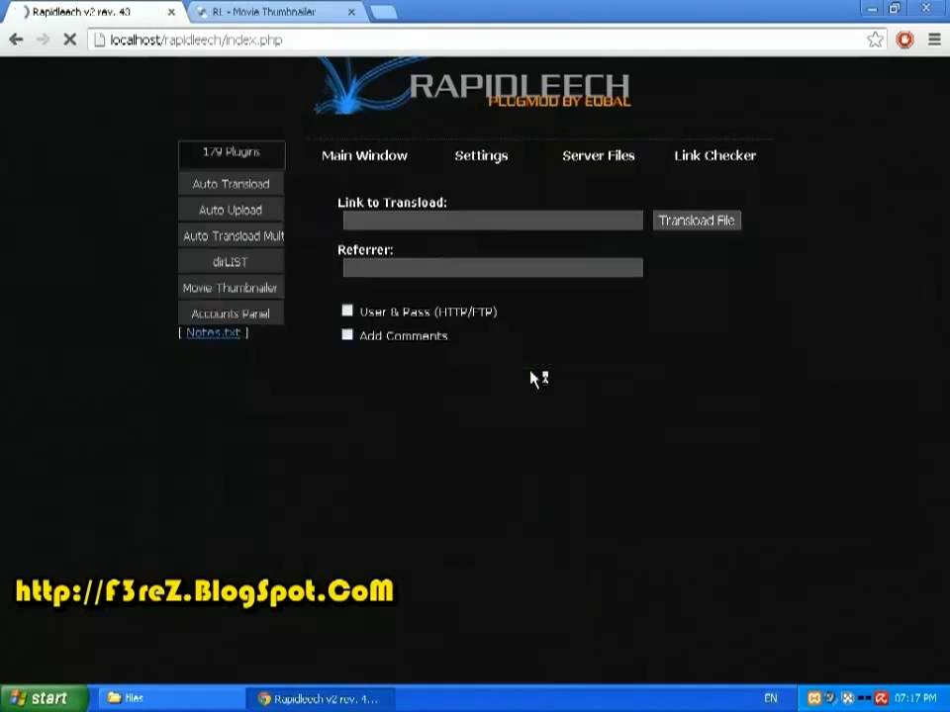
pyautogui.doubleClick(471, 214)
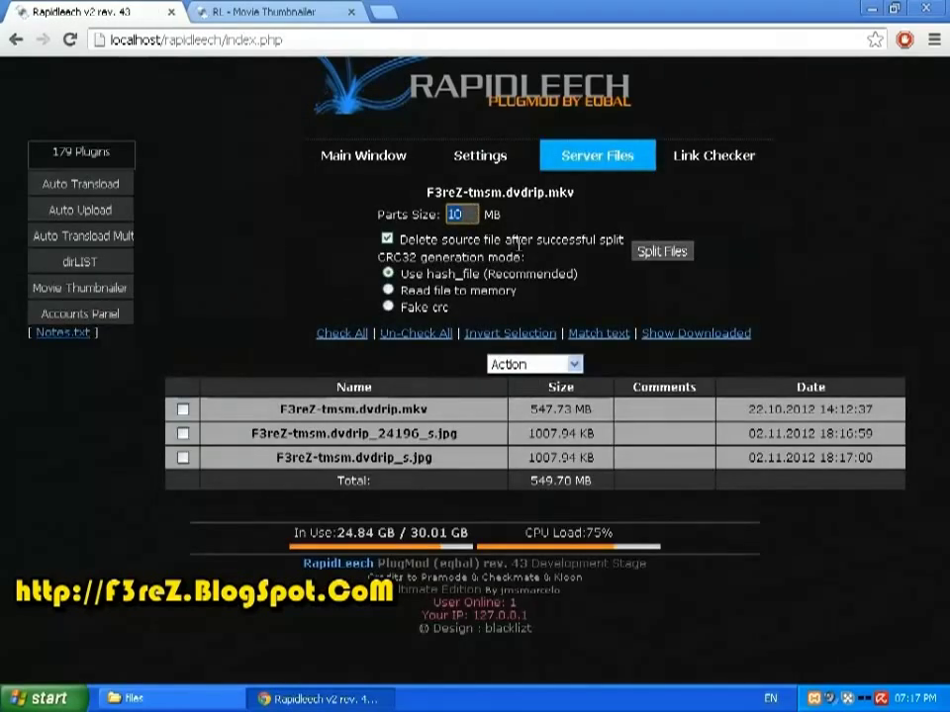
pyautogui.write('1')
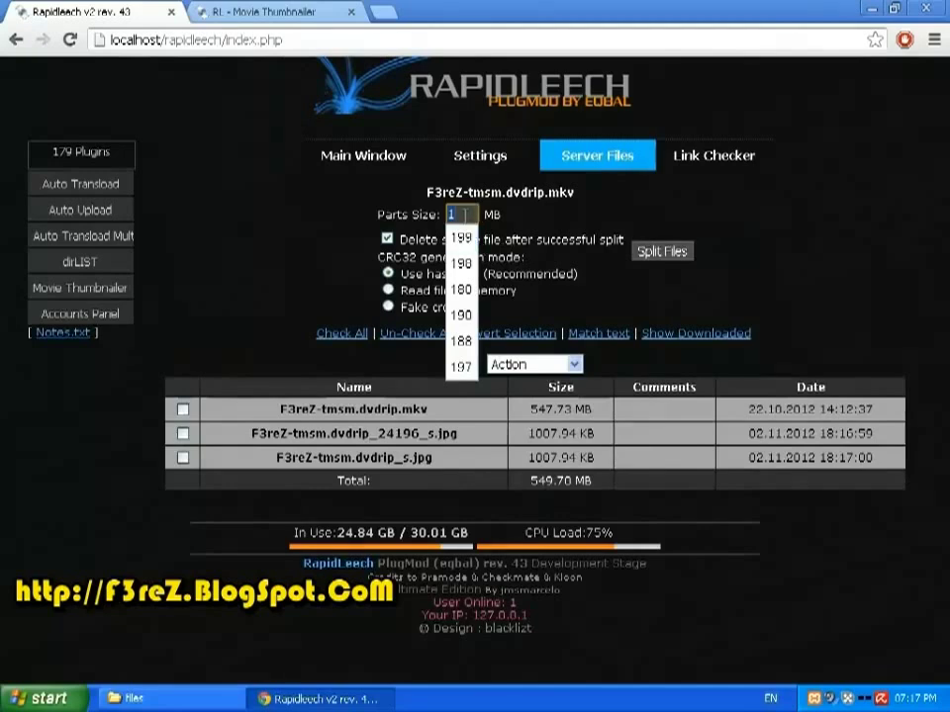
pyautogui.write('200')
pyautogui.click(641, 253)
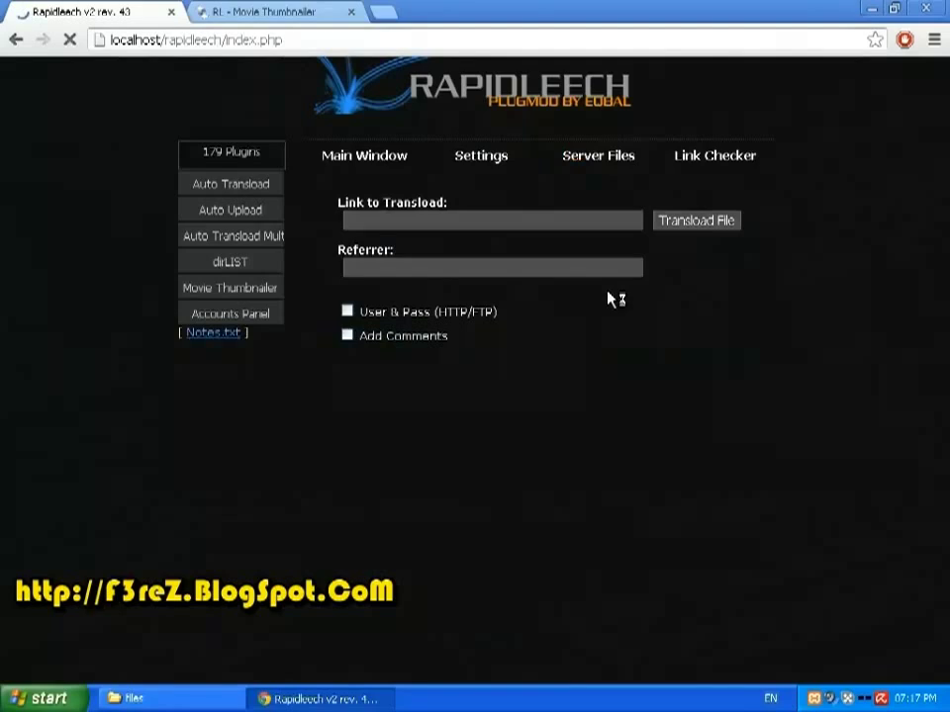
# Close the Movie Thumbnailer page, switch to the files folder in Windows Explorer, and refresh its contents
pyautogui.click(311, 17)
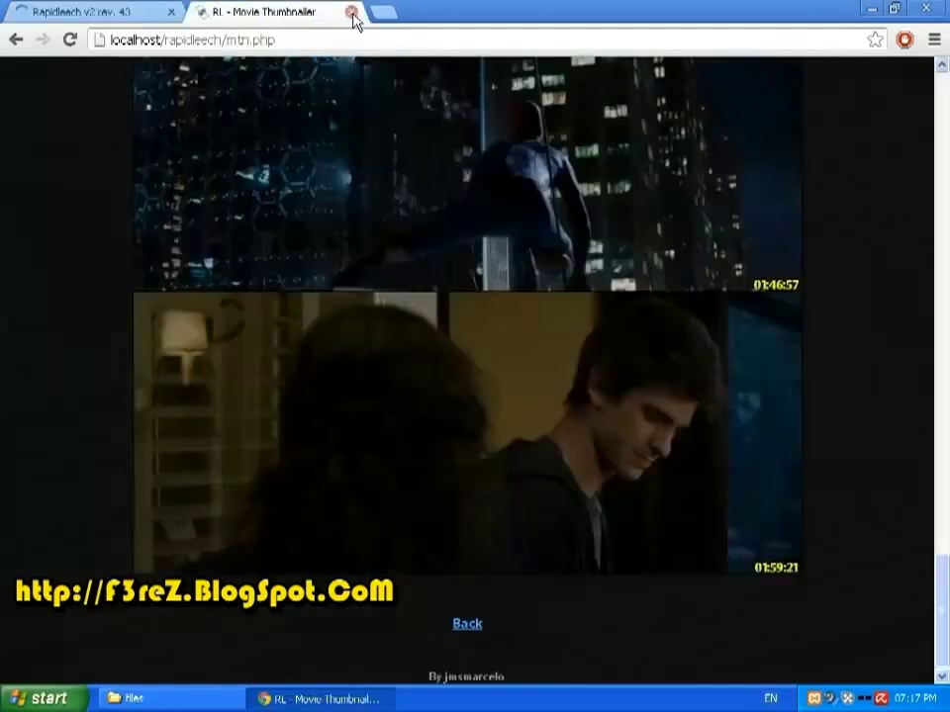
pyautogui.click(353, 16)
pyautogui.click(160, 699)
pyautogui.click(310, 297)
pyautogui.rightClick(310, 294)
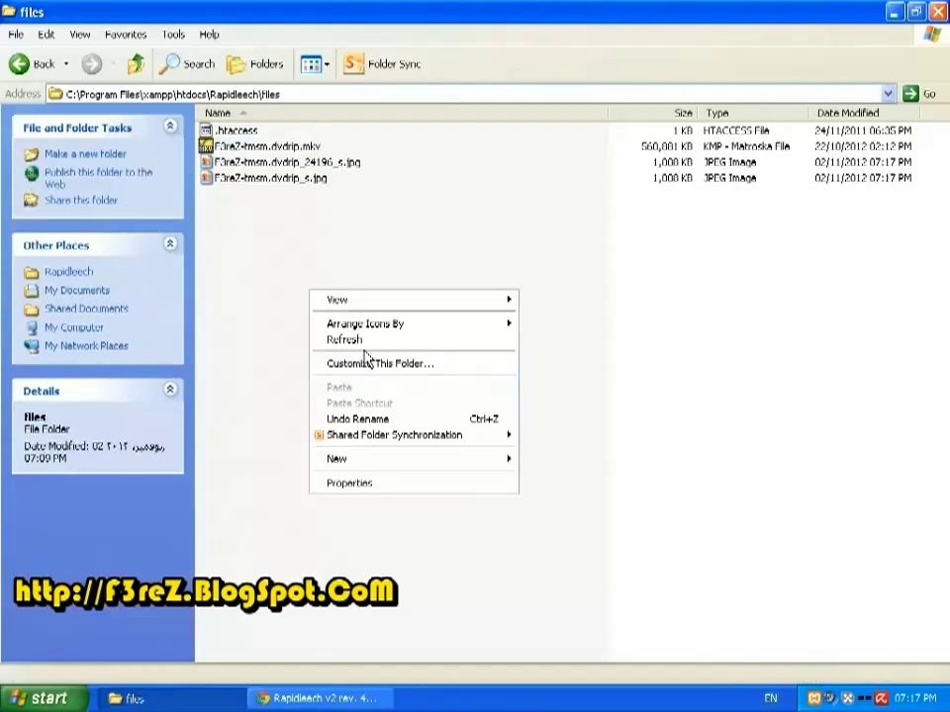
pyautogui.click(361, 344)
# Check Server Files in Rapidleech, return to the files folder, and refresh it again
pyautogui.click(317, 699)
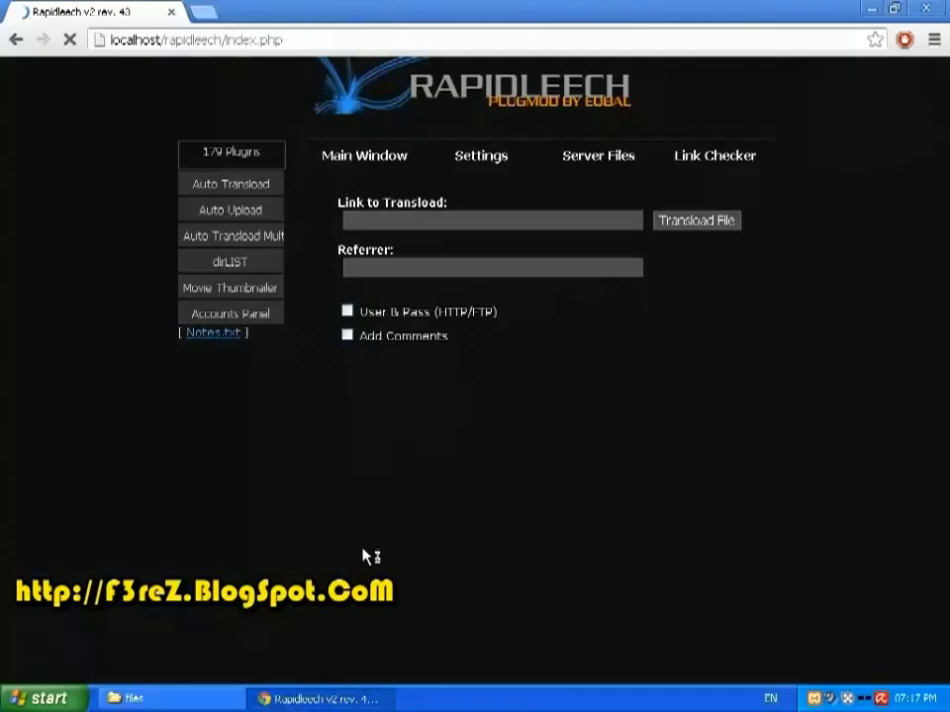
pyautogui.click(573, 162)
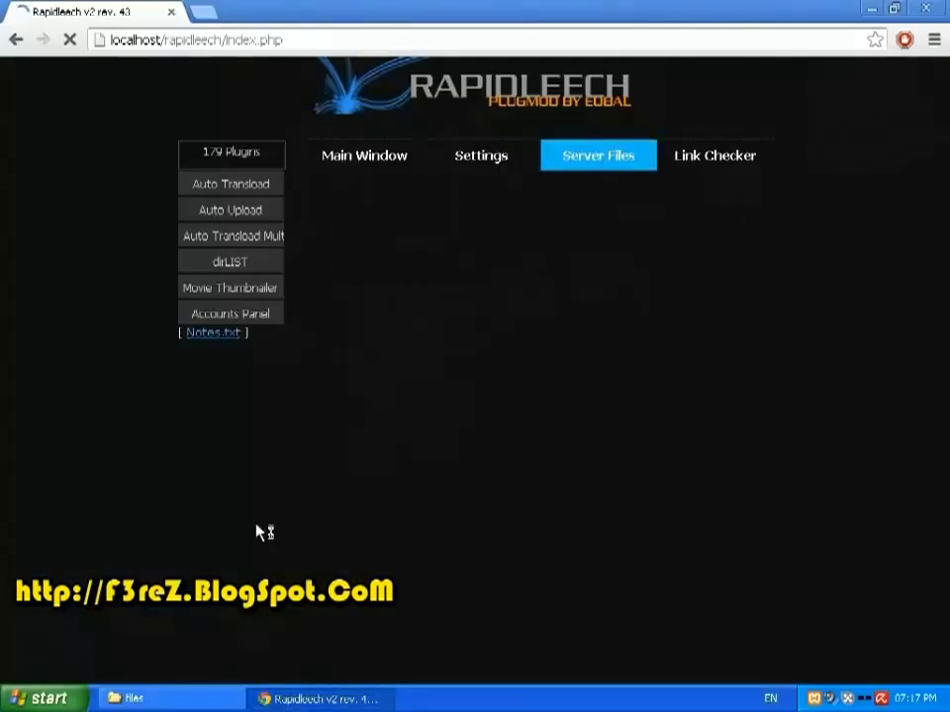
pyautogui.click(210, 699)
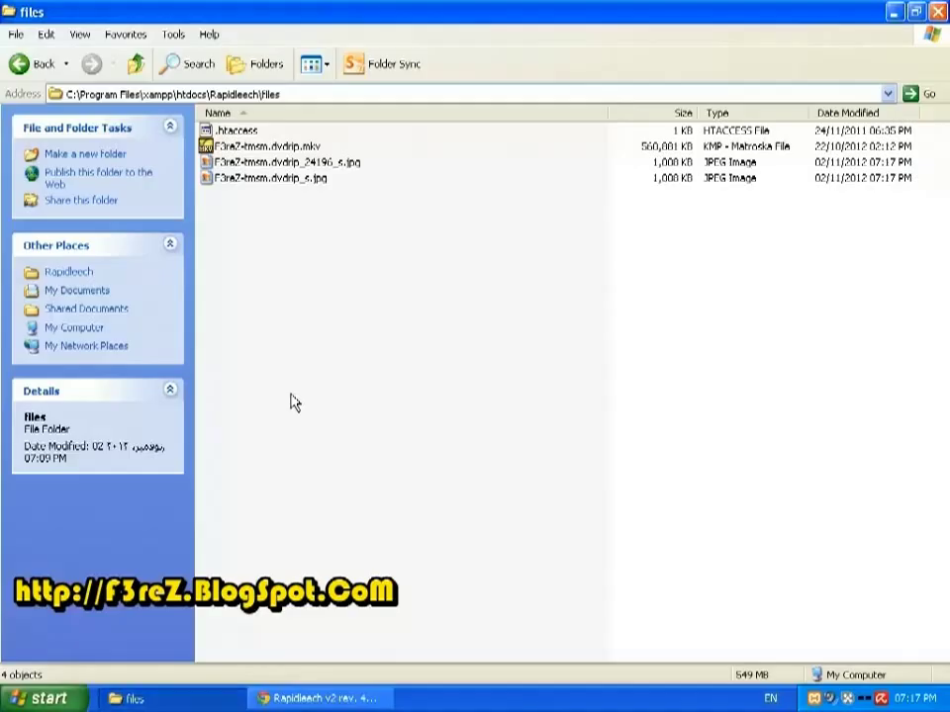
pyautogui.rightClick(340, 293)
pyautogui.click(389, 341)
# Compare the split progress page in Rapidleech with the parts being written to the files folder
pyautogui.click(345, 699)
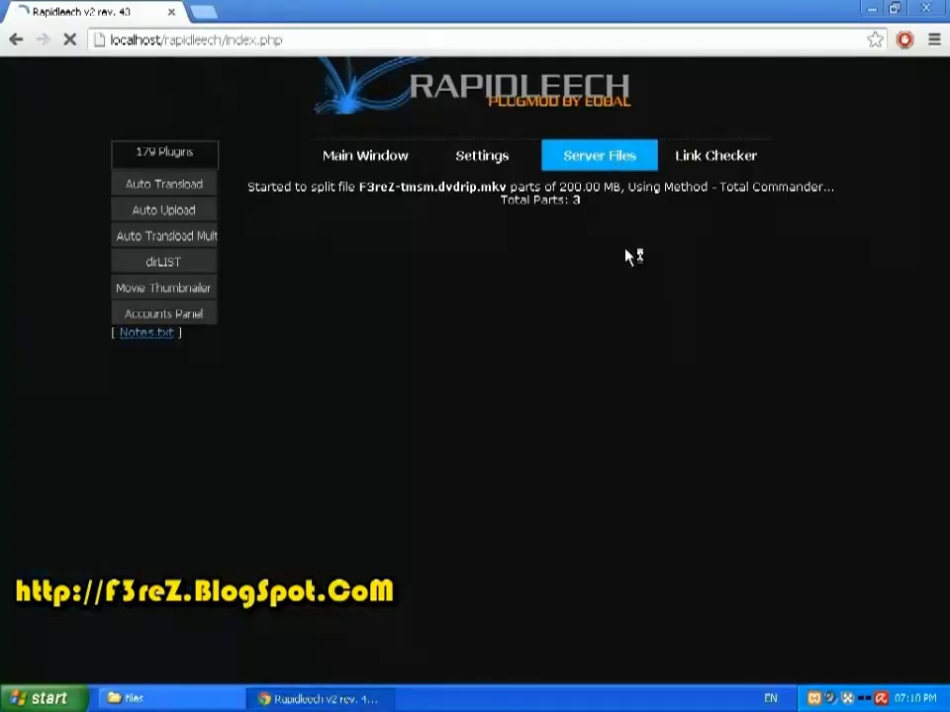
pyautogui.click(595, 164)
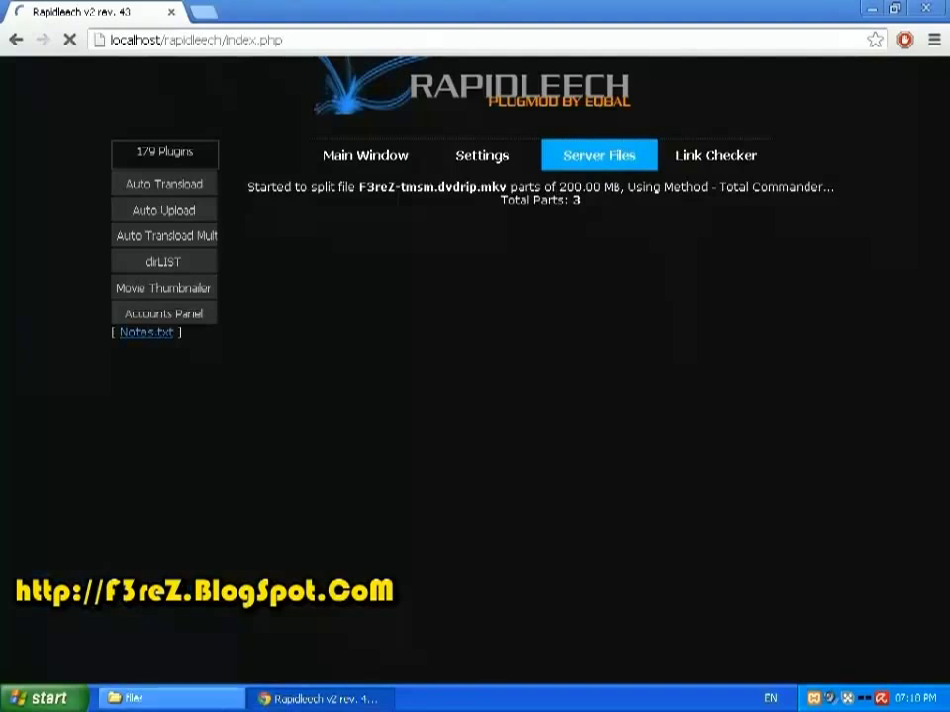
pyautogui.click(222, 699)
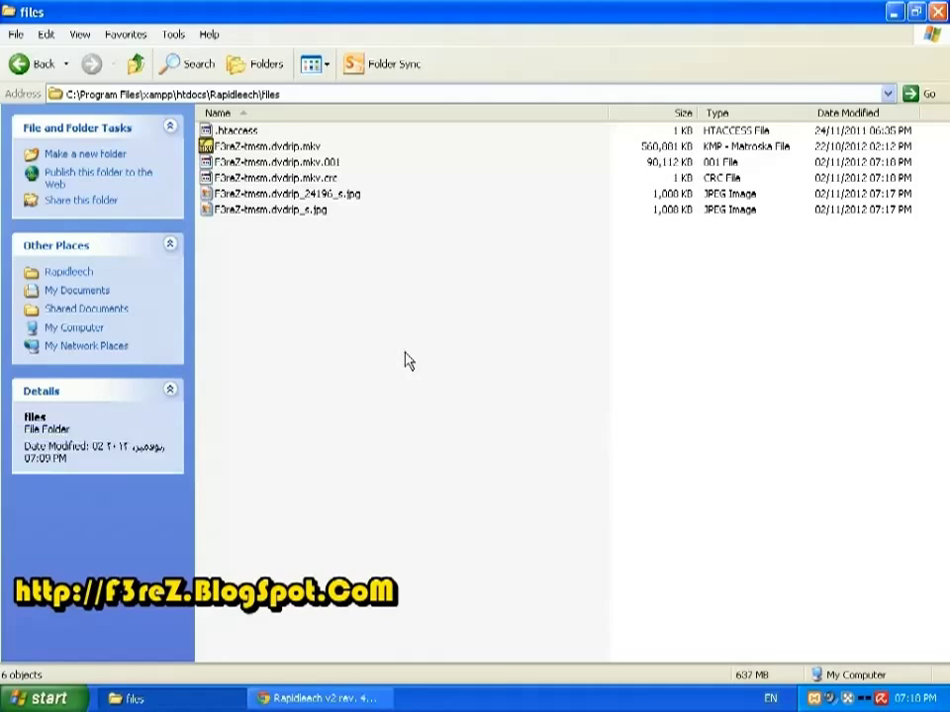
pyautogui.click(339, 698)
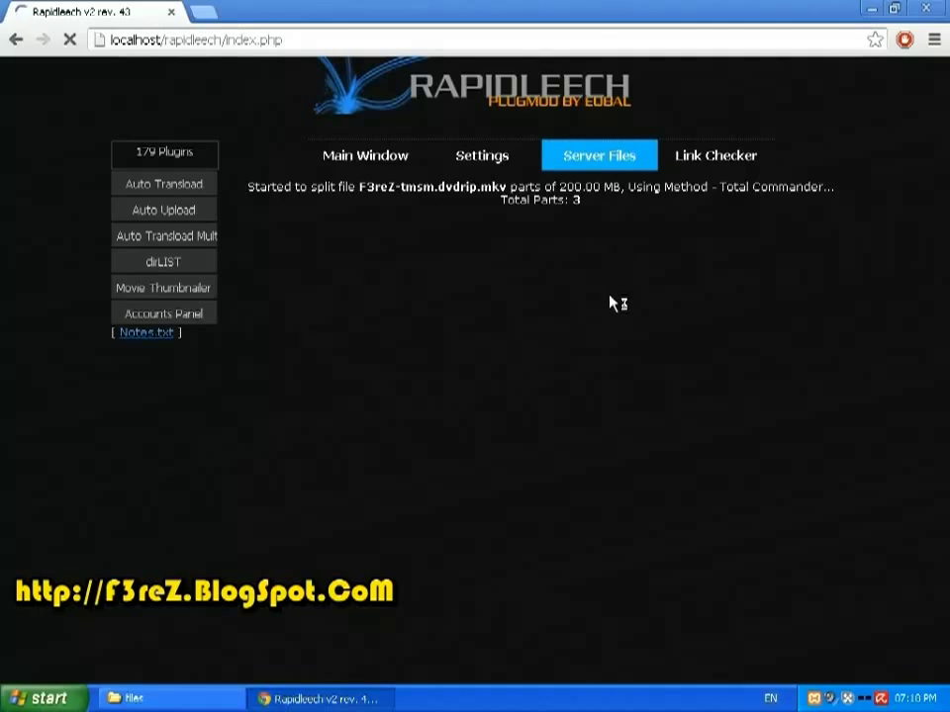
pyautogui.click(129, 698)
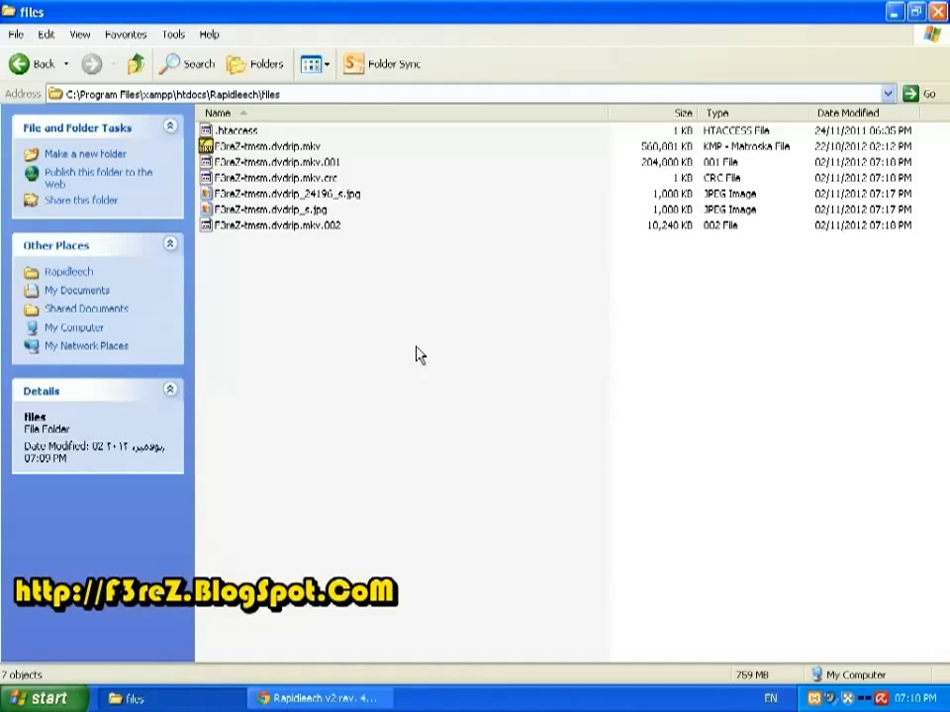
# Keep refreshing the files folder to follow the split of F3reZ-tmsm.dvdrip.mkv until it completes
pyautogui.rightClick(435, 295)
pyautogui.click(479, 343)
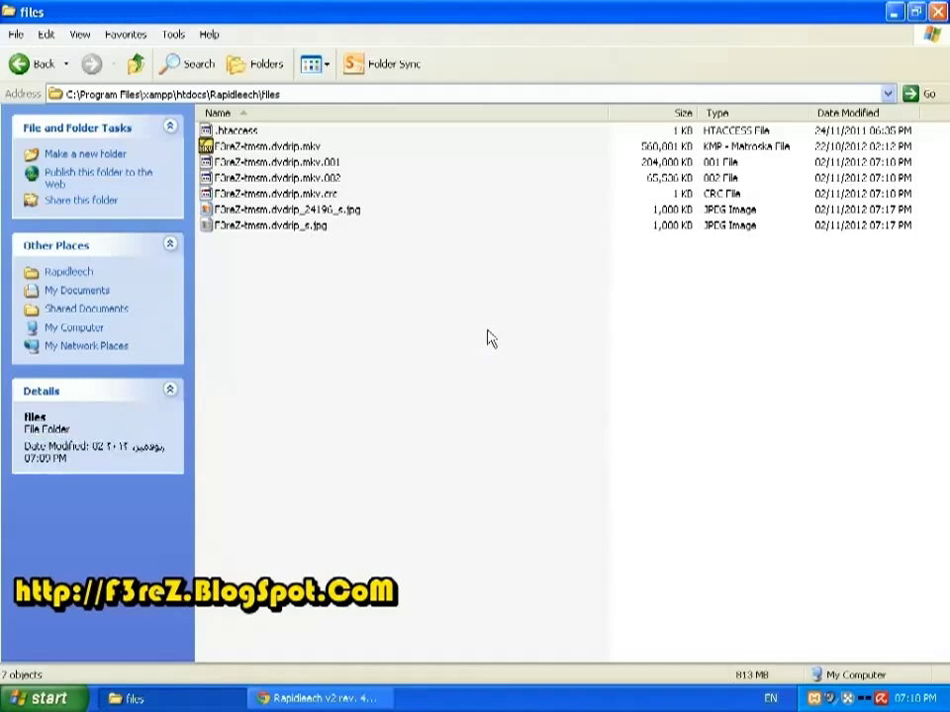
pyautogui.rightClick(420, 249)
pyautogui.click(471, 297)
pyautogui.rightClick(383, 293)
pyautogui.click(408, 343)
pyautogui.rightClick(359, 309)
pyautogui.click(373, 355)
pyautogui.rightClick(348, 315)
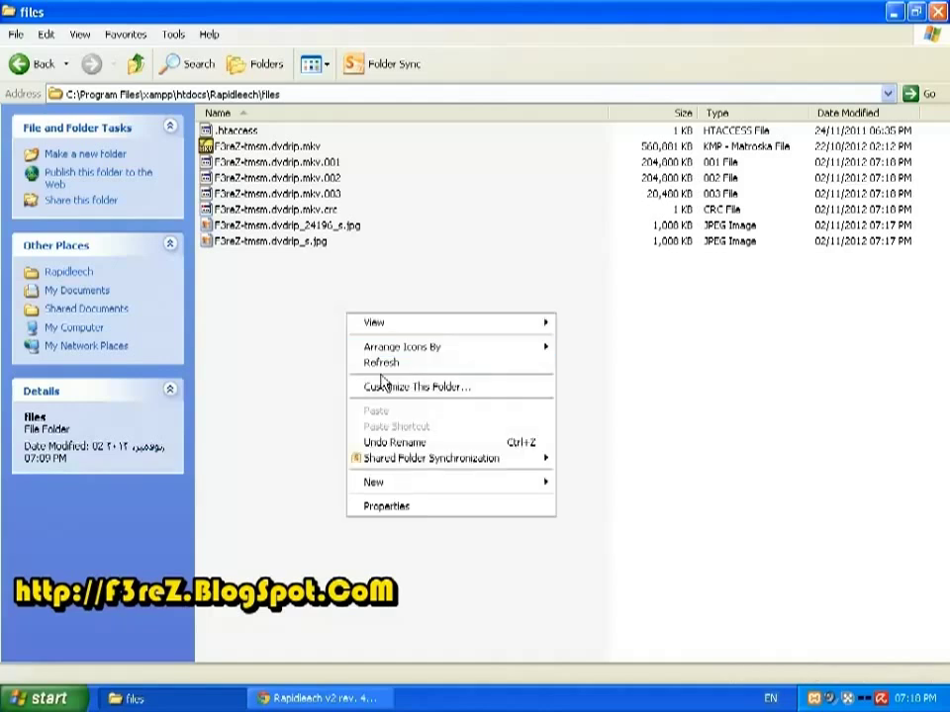
pyautogui.click(382, 363)
pyautogui.rightClick(363, 318)
pyautogui.click(376, 366)
pyautogui.rightClick(384, 319)
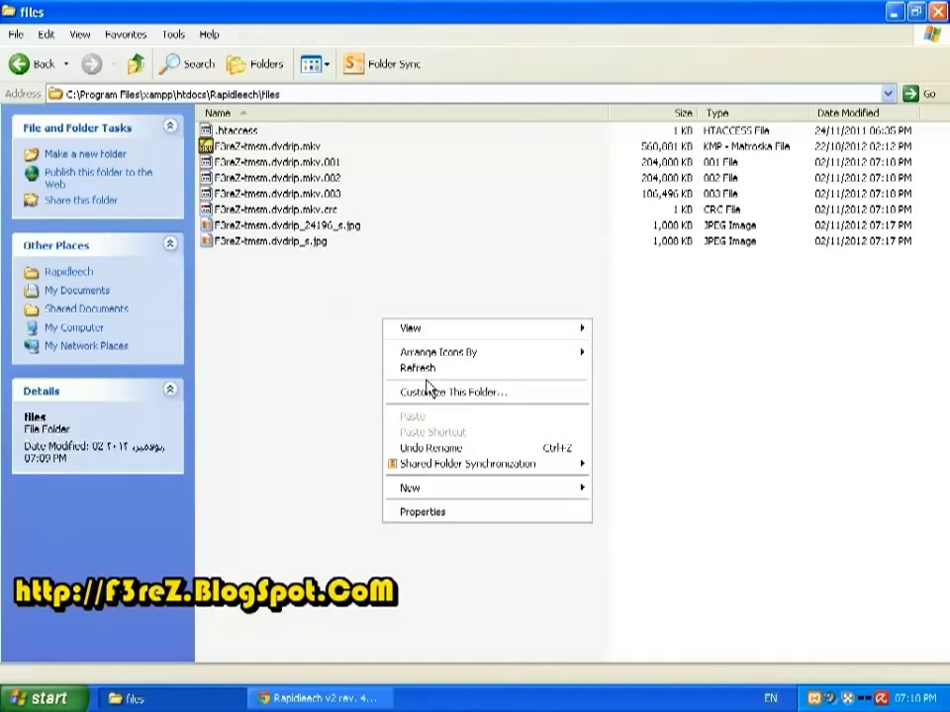
pyautogui.click(425, 371)
pyautogui.rightClick(390, 319)
pyautogui.click(422, 372)
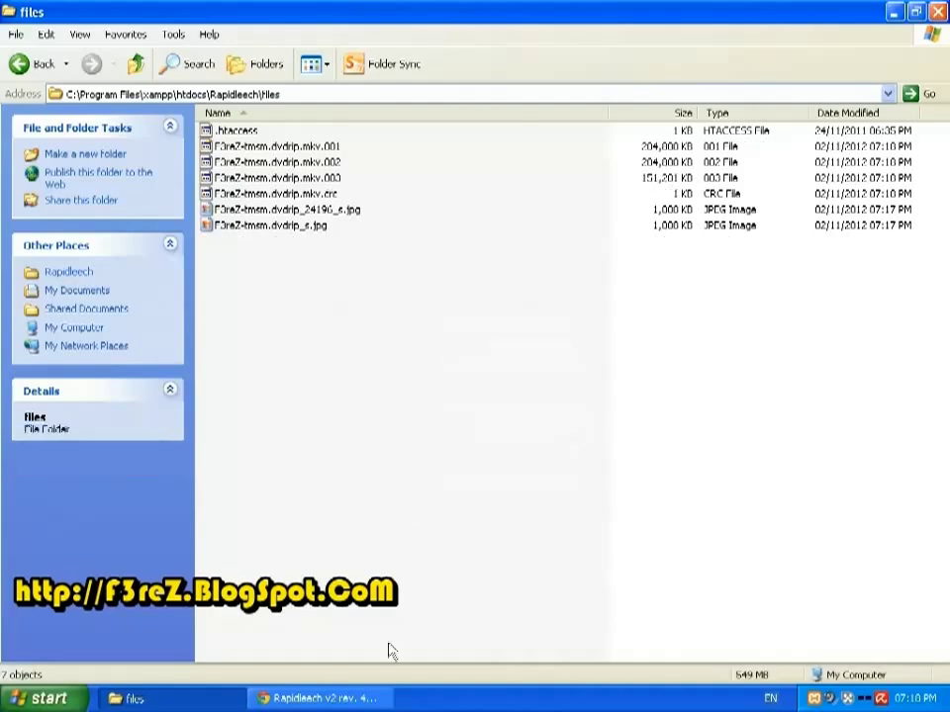
# Switch to Rapidleech and merge the parts from F3reZ-tmsm.dvdrip.mkv.crc, with the hash_file CRC check and source deletion after merging enabled
pyautogui.hotkey('alt', 'Tab')
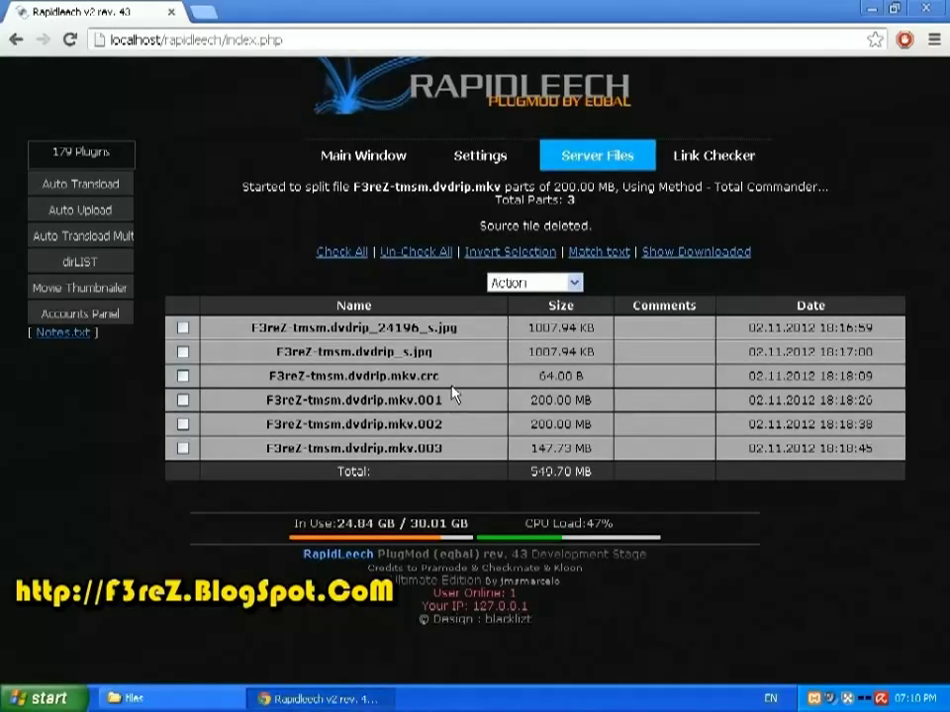
pyautogui.click(456, 376)
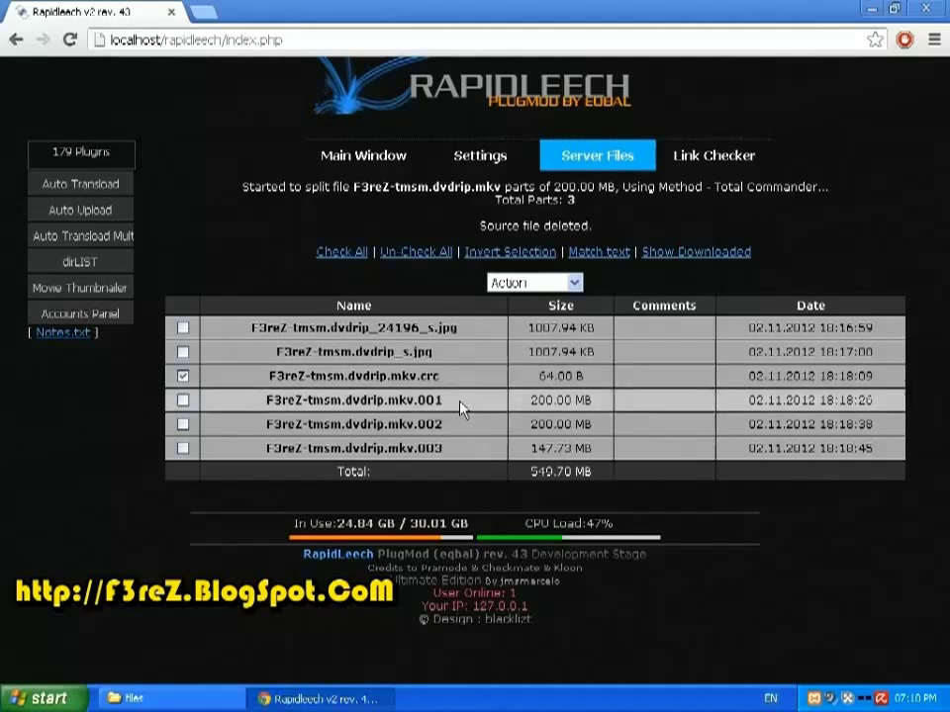
pyautogui.click(532, 284)
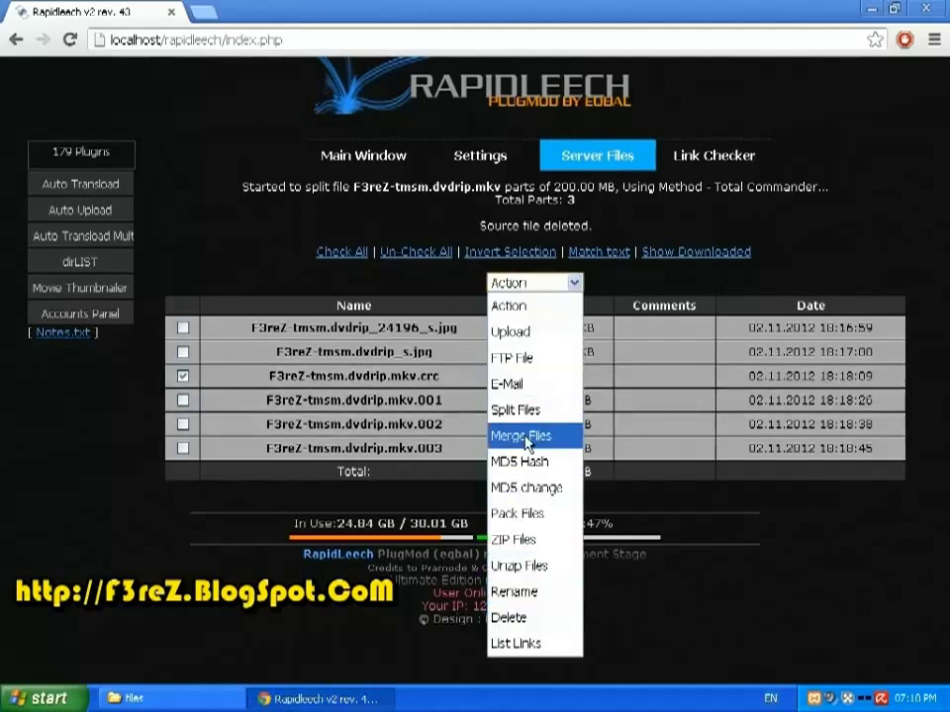
pyautogui.click(464, 377)
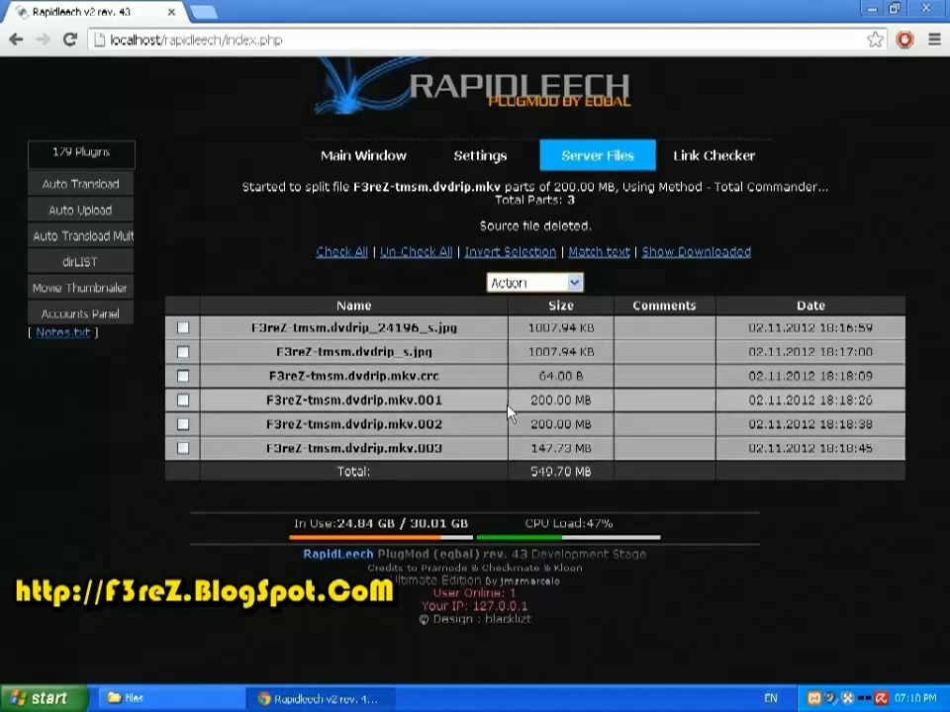
pyautogui.click(485, 376)
pyautogui.click(529, 283)
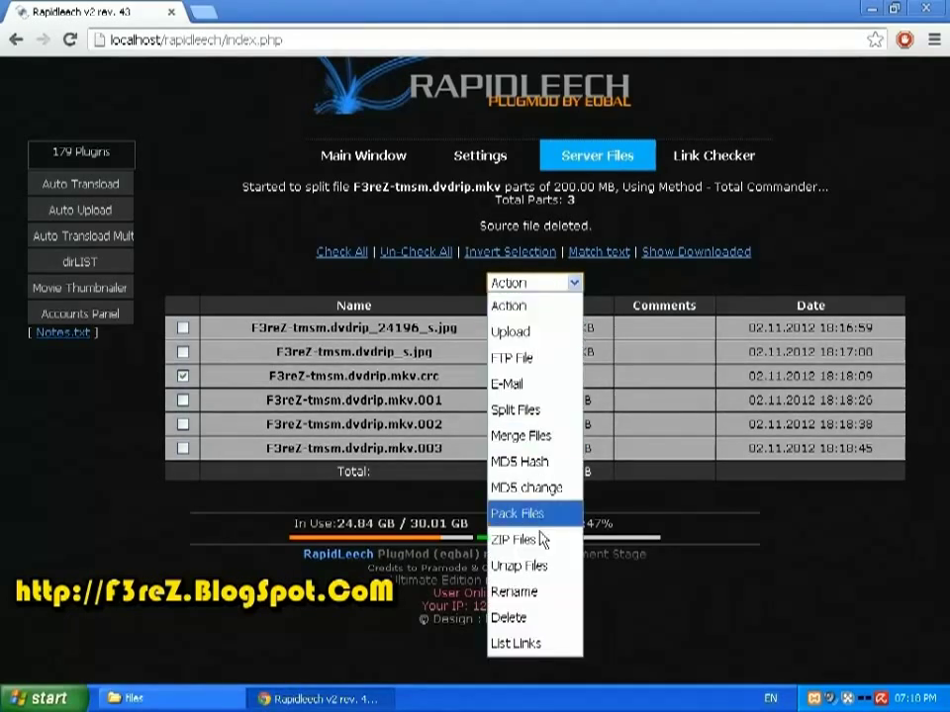
pyautogui.click(529, 446)
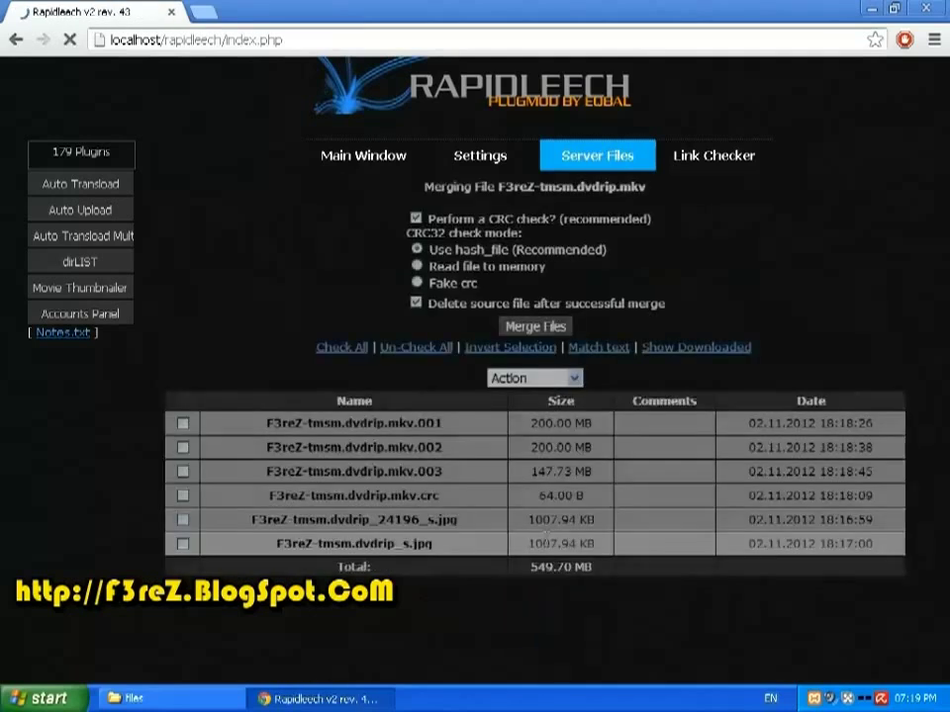
pyautogui.click(540, 330)
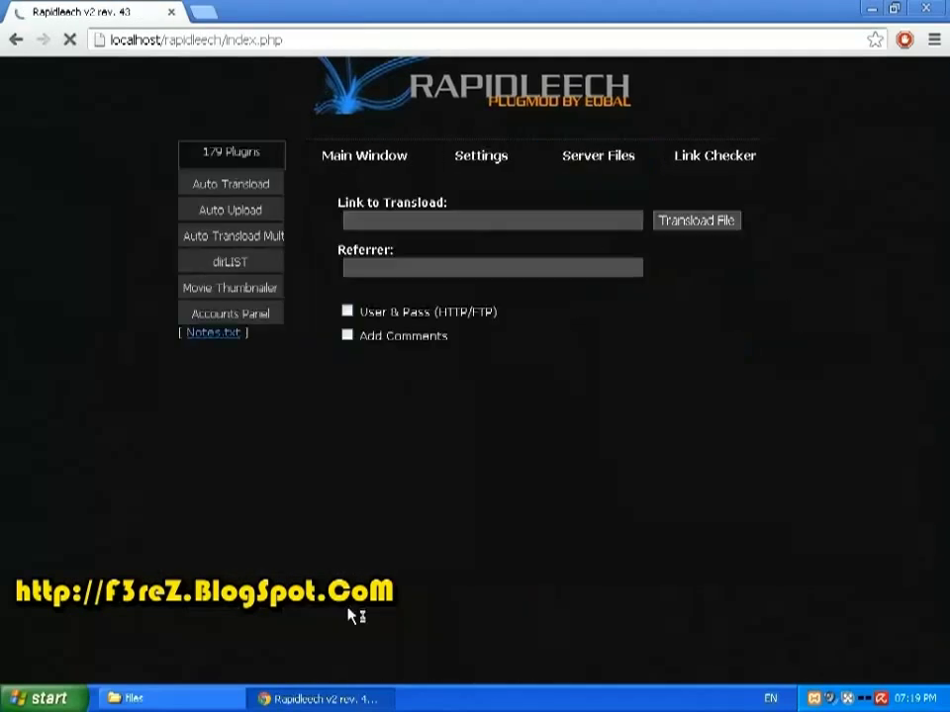
# Refresh the files folder in Windows Explorer to check the merge, then return to Rapidleech and show Server Files
pyautogui.click(128, 699)
pyautogui.rightClick(400, 293)
pyautogui.click(449, 339)
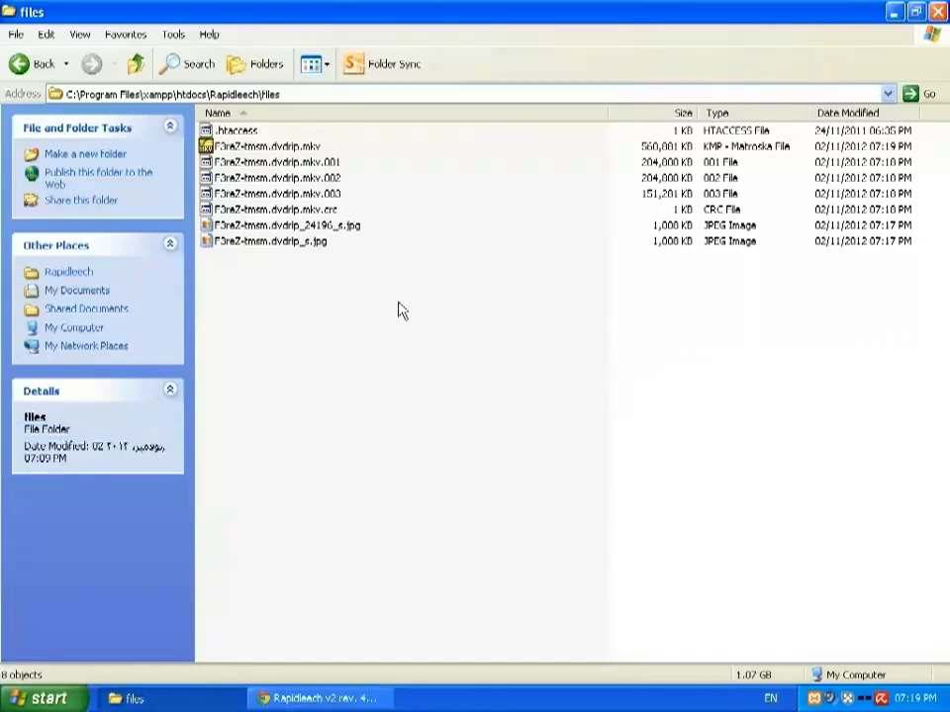
pyautogui.click(373, 701)
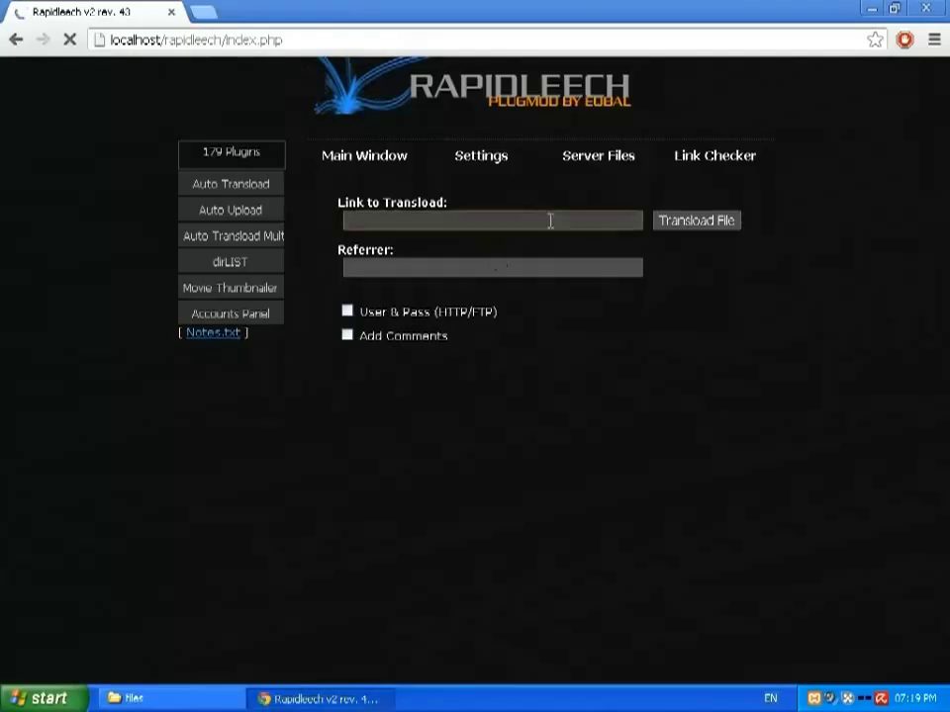
pyautogui.click(604, 167)
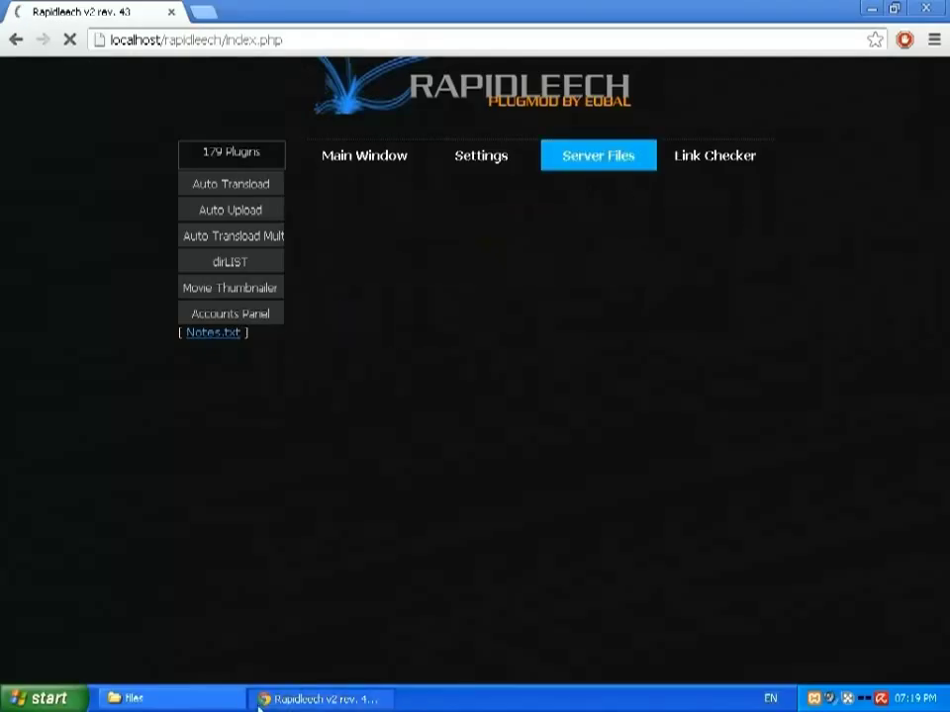